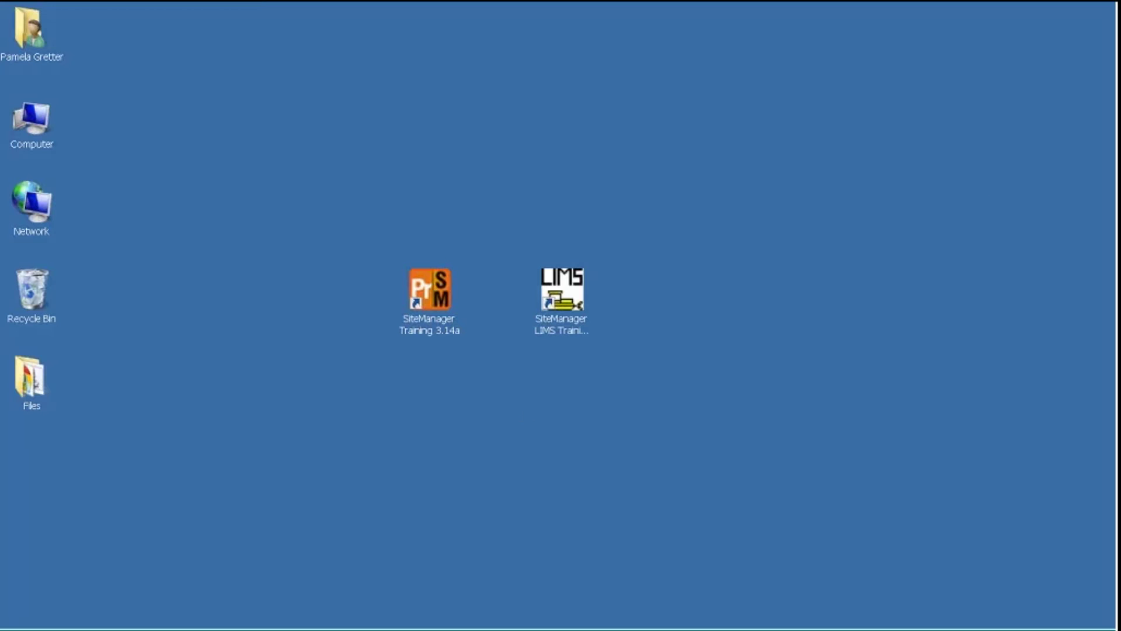
# Step: Log on to the SiteManager training environment with the account password and start the session in the Vendor Producers and Labs group
pyautogui.doubleClick(437, 286)
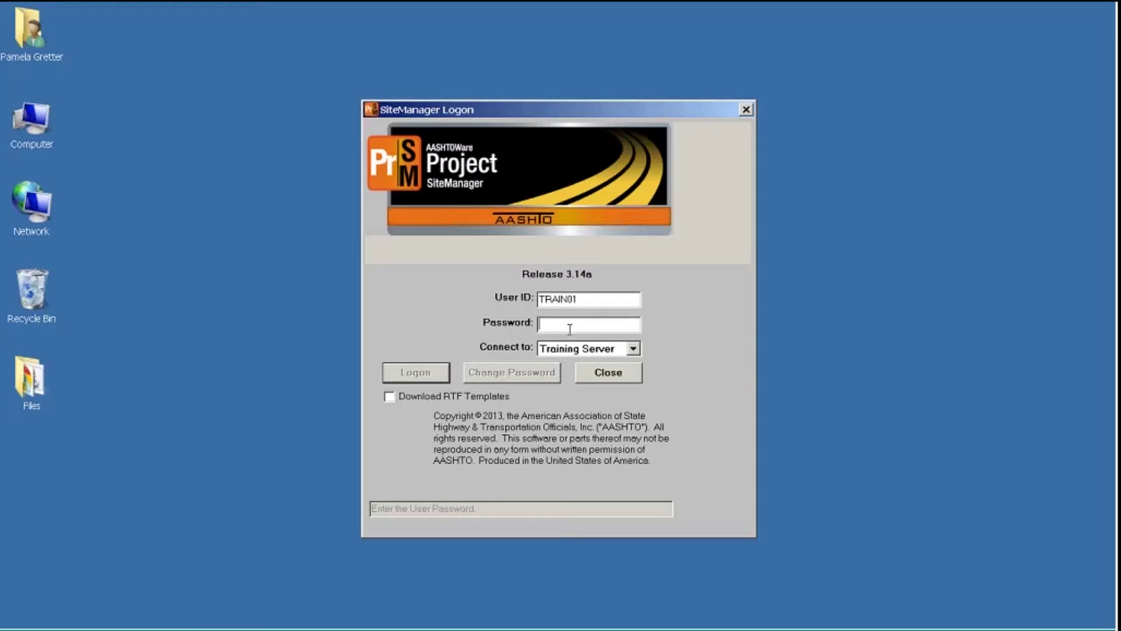
pyautogui.write('****')
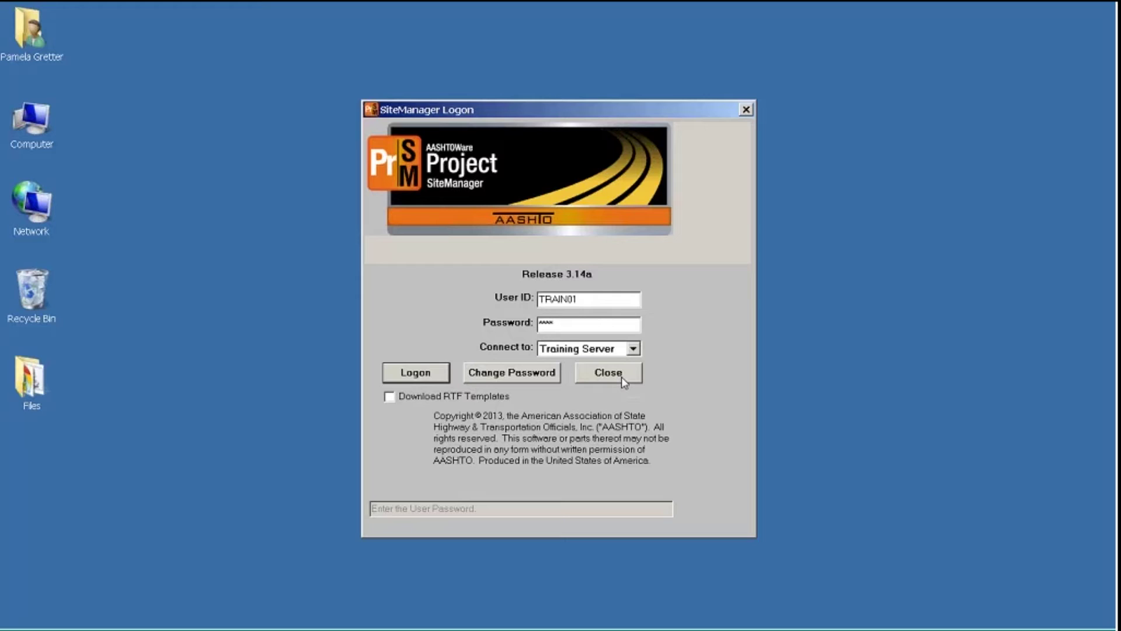
pyautogui.click(419, 379)
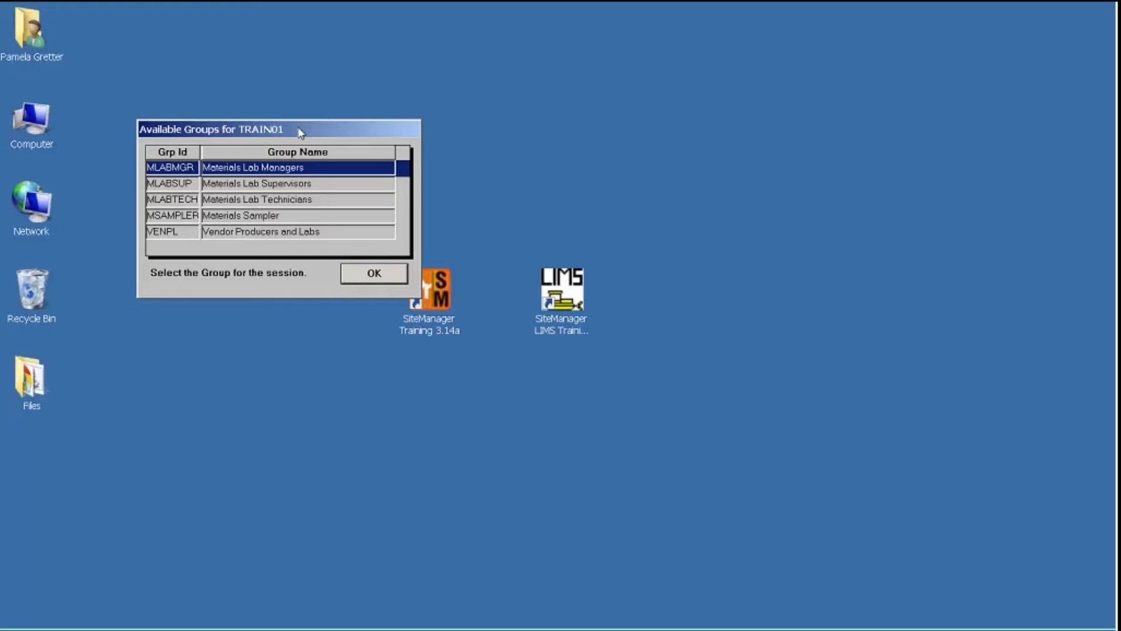
pyautogui.click(261, 234)
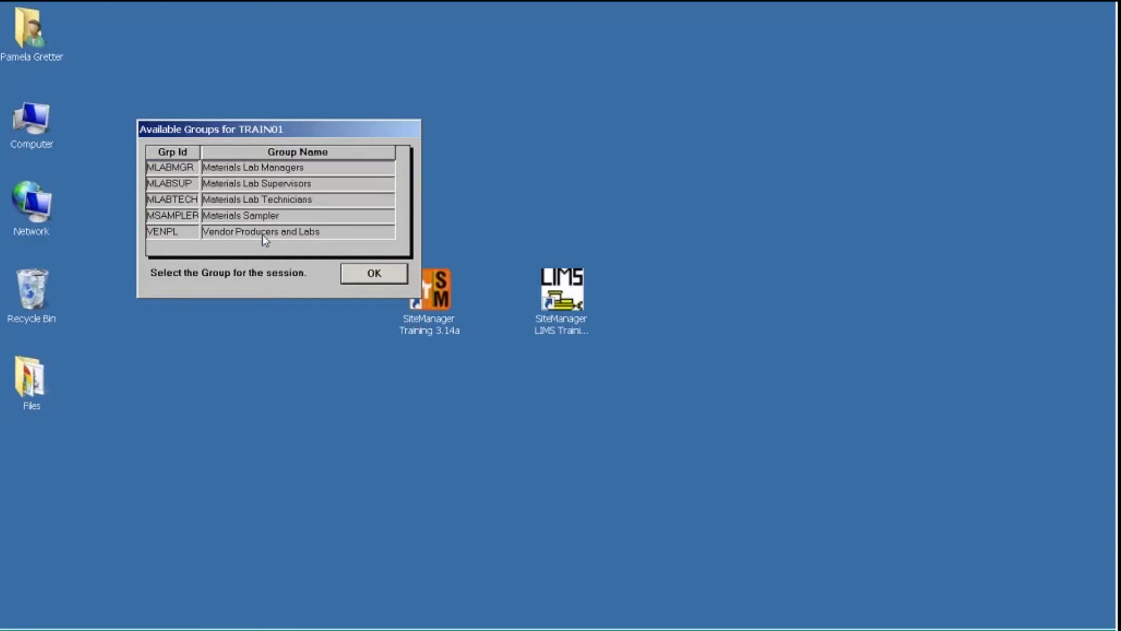
pyautogui.click(363, 275)
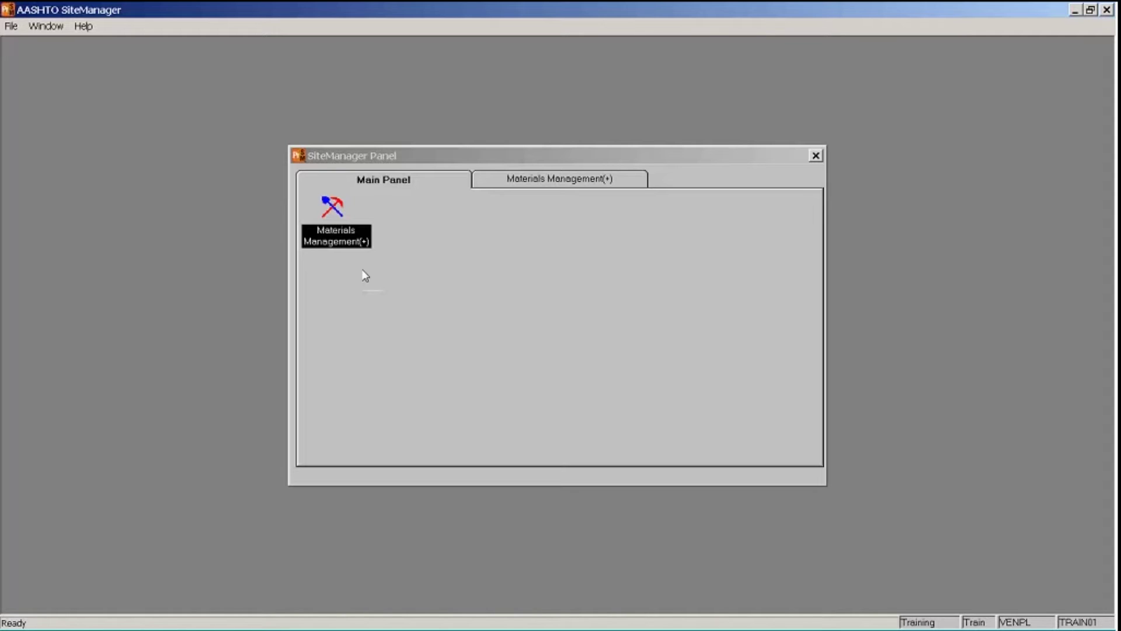
# Step: Open the Sample Information window under Materials Management, Sampling and Testing, and show text labels on its toolbar icons
pyautogui.doubleClick(338, 242)
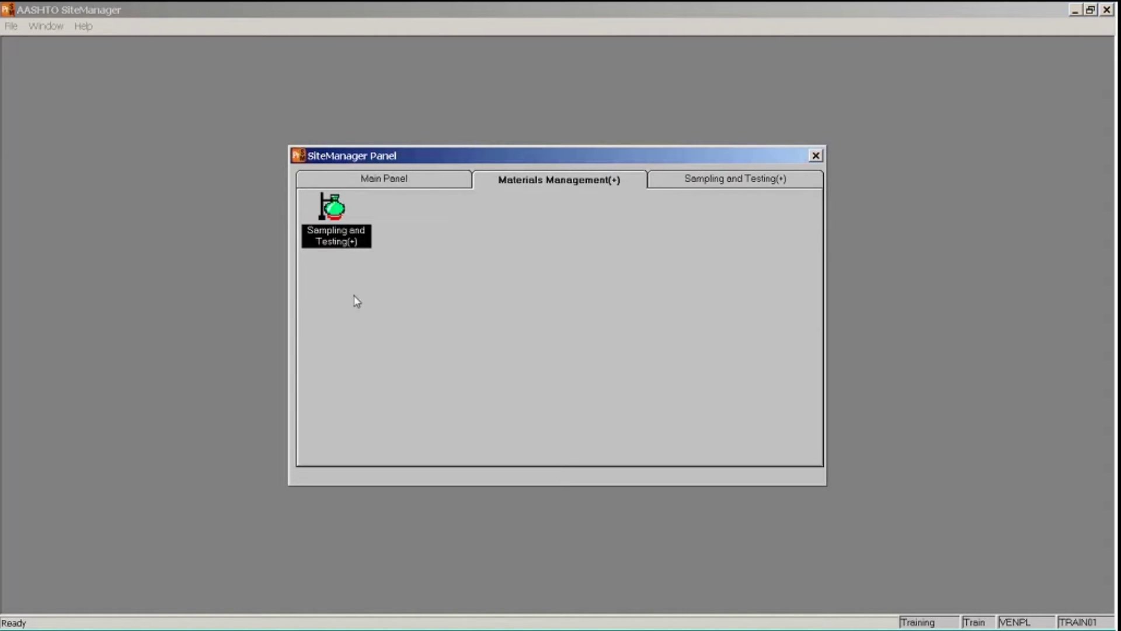
pyautogui.doubleClick(329, 241)
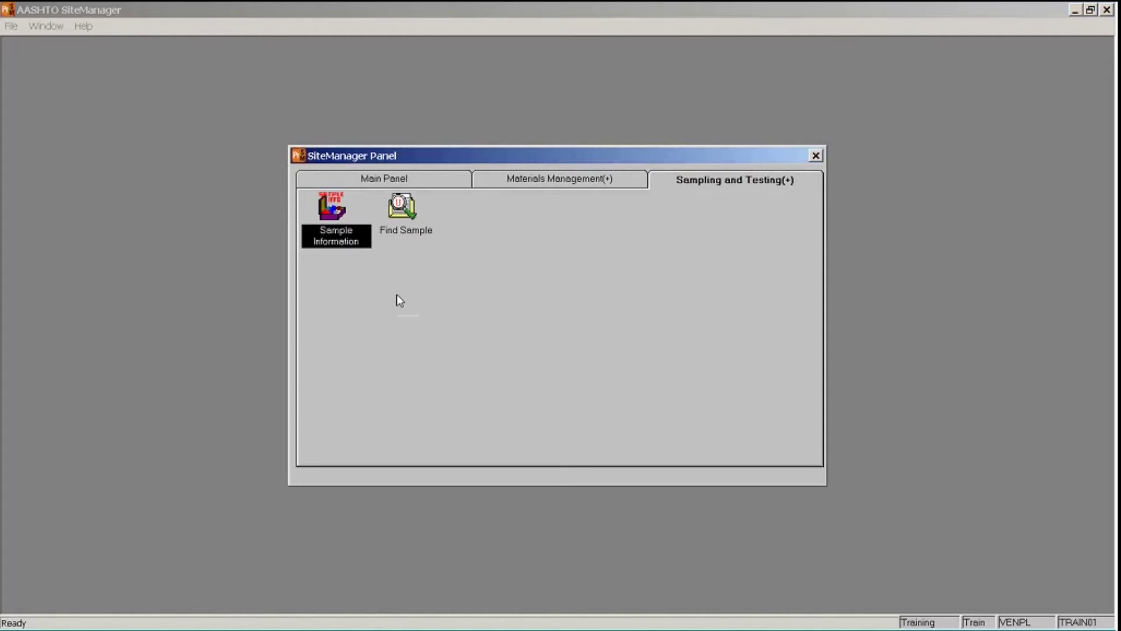
pyautogui.doubleClick(337, 238)
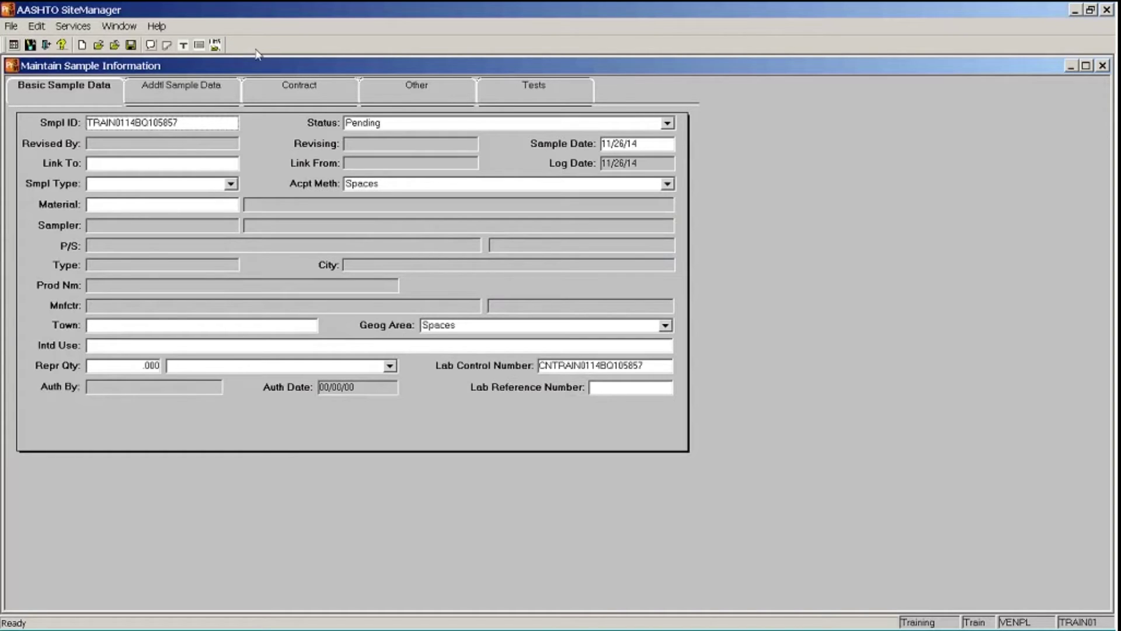
pyautogui.rightClick(291, 45)
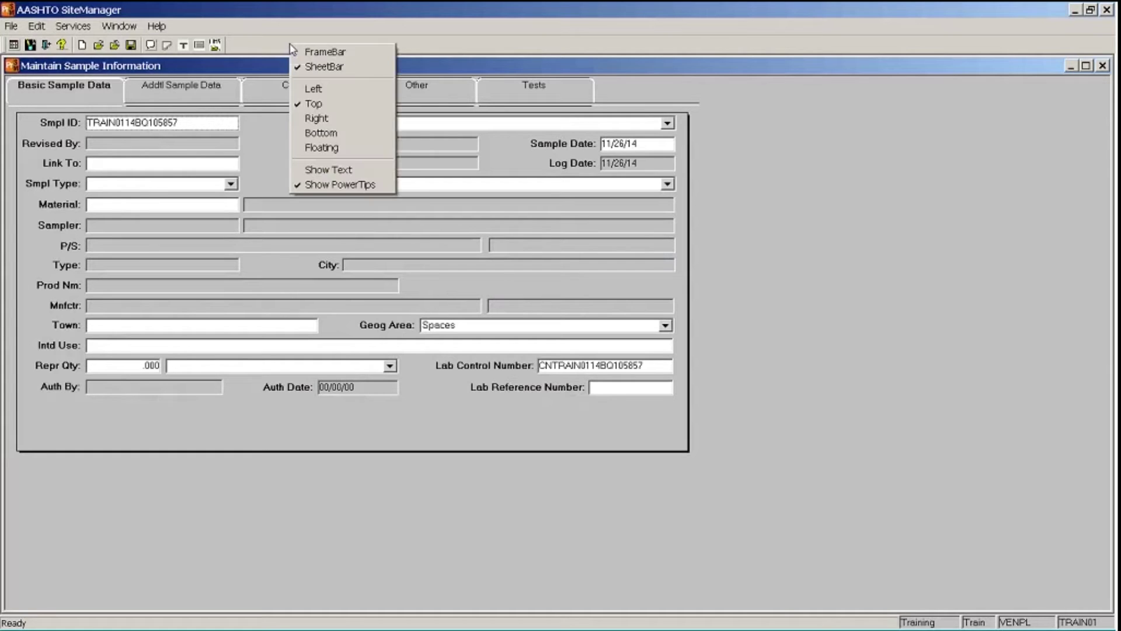
pyautogui.click(340, 170)
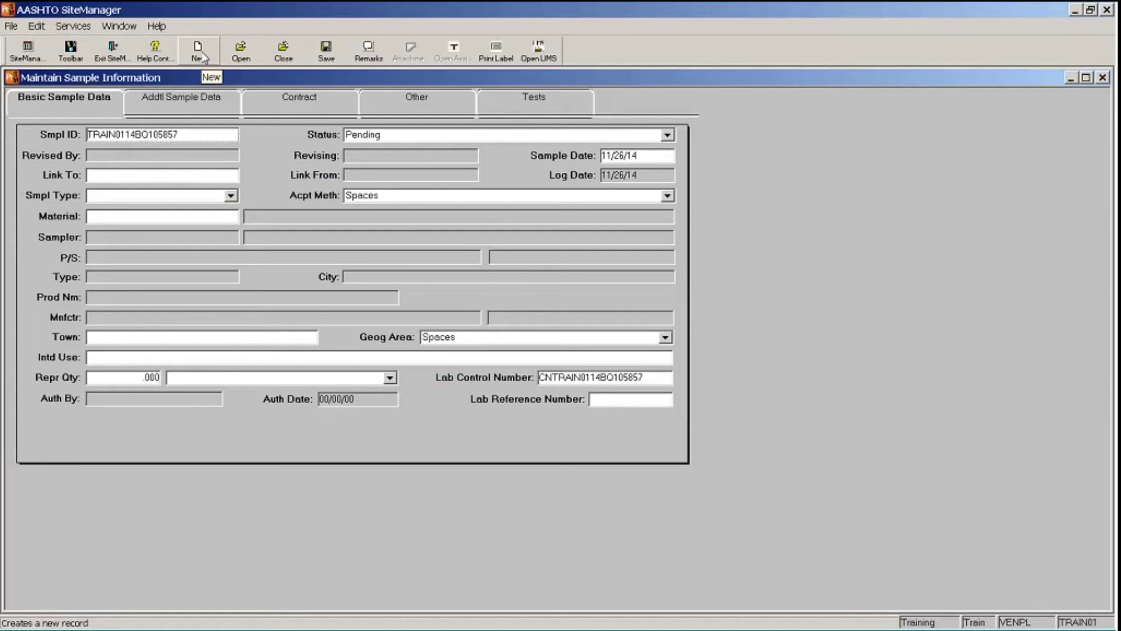
# Step: Consult the online help for the current window, read the Basic Sample Data tab topic, and close the help
pyautogui.click(12, 27)
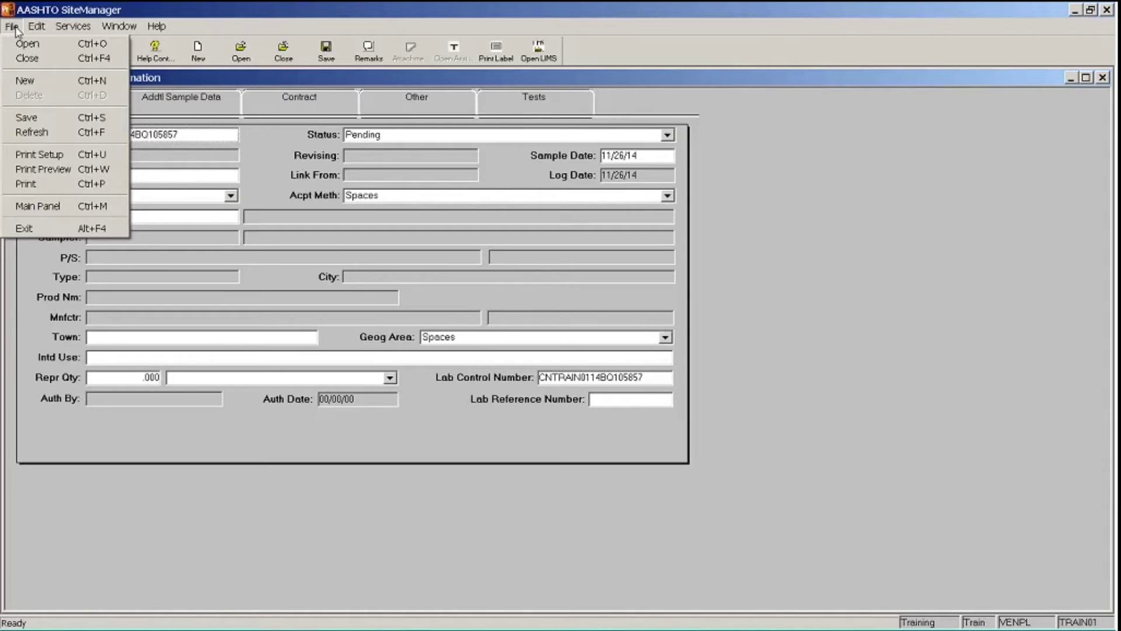
pyautogui.moveTo(39, 32)
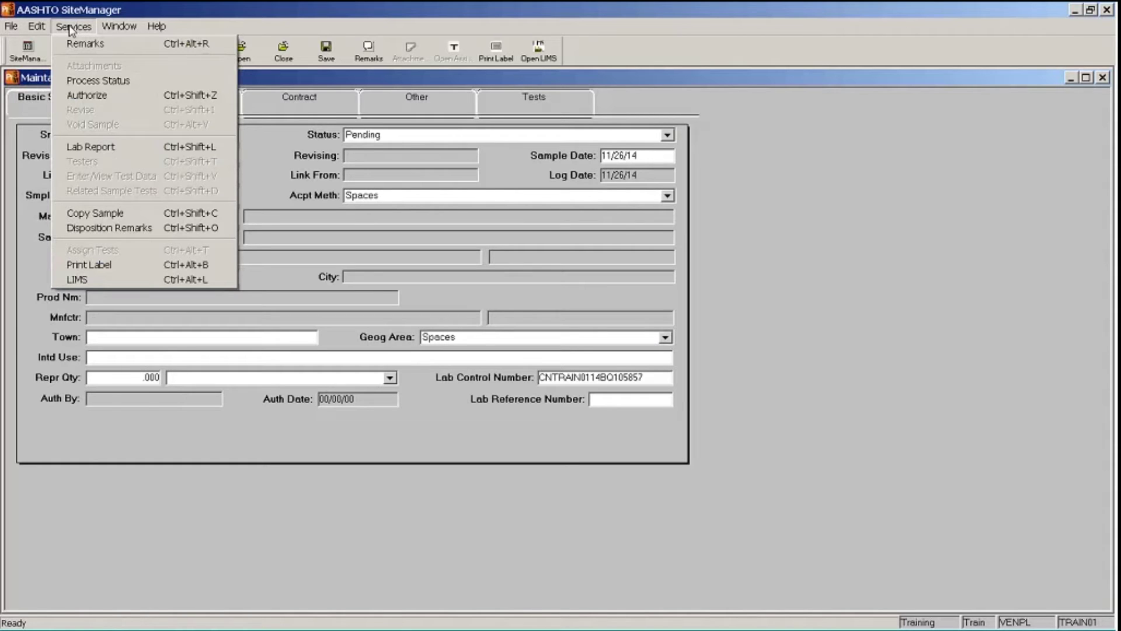
pyautogui.moveTo(158, 27)
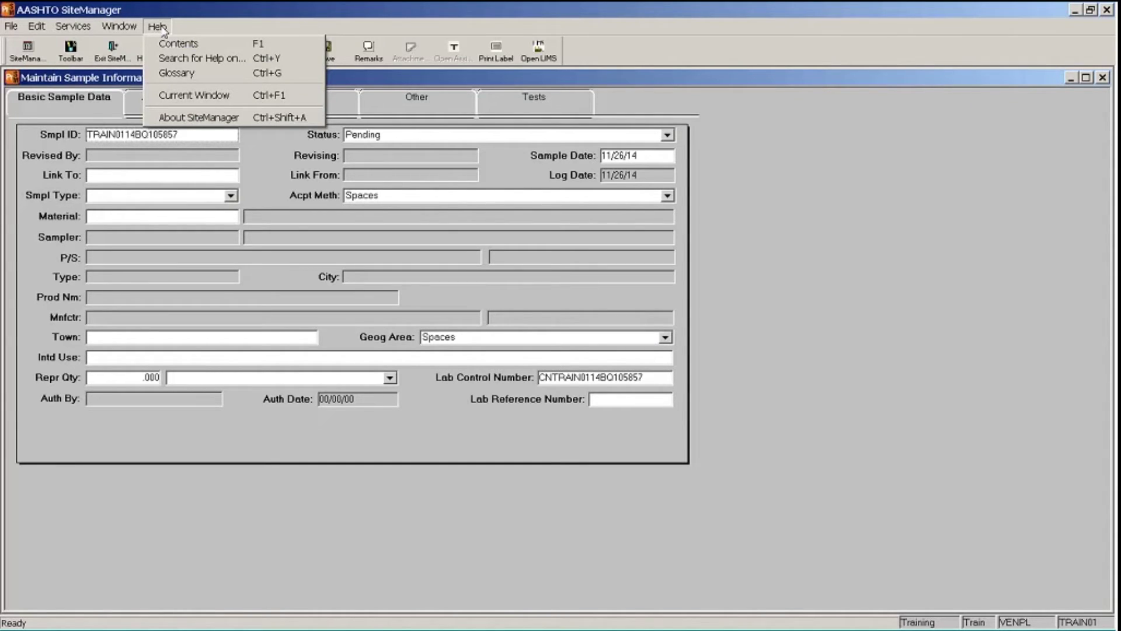
pyautogui.click(204, 96)
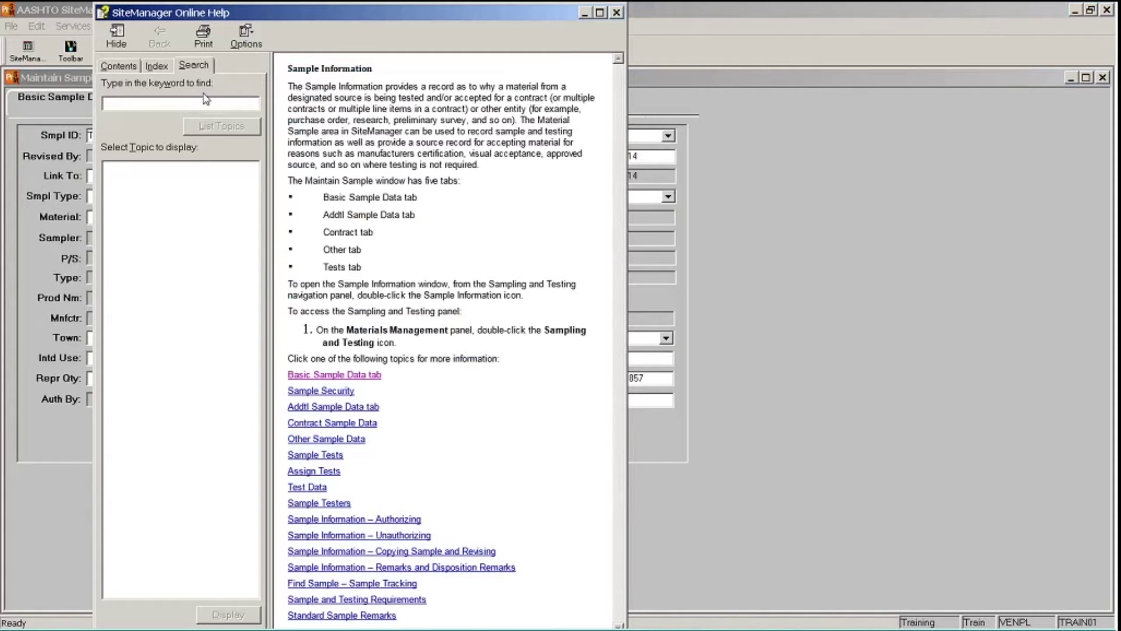
pyautogui.moveTo(292, 17); pyautogui.dragTo(521, 113)
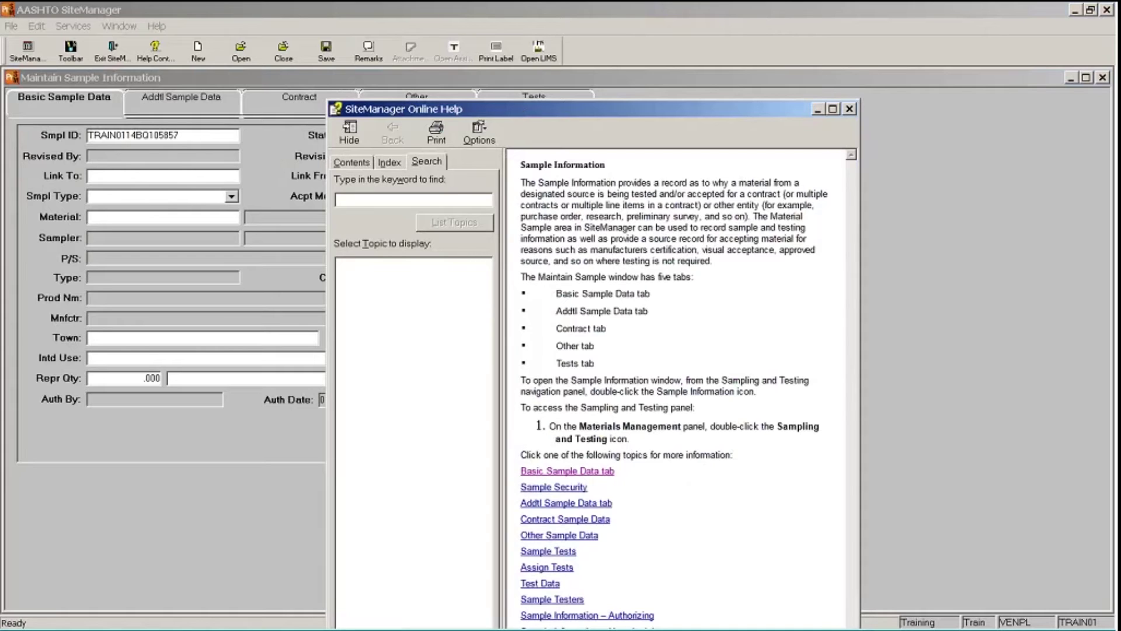
pyautogui.click(570, 471)
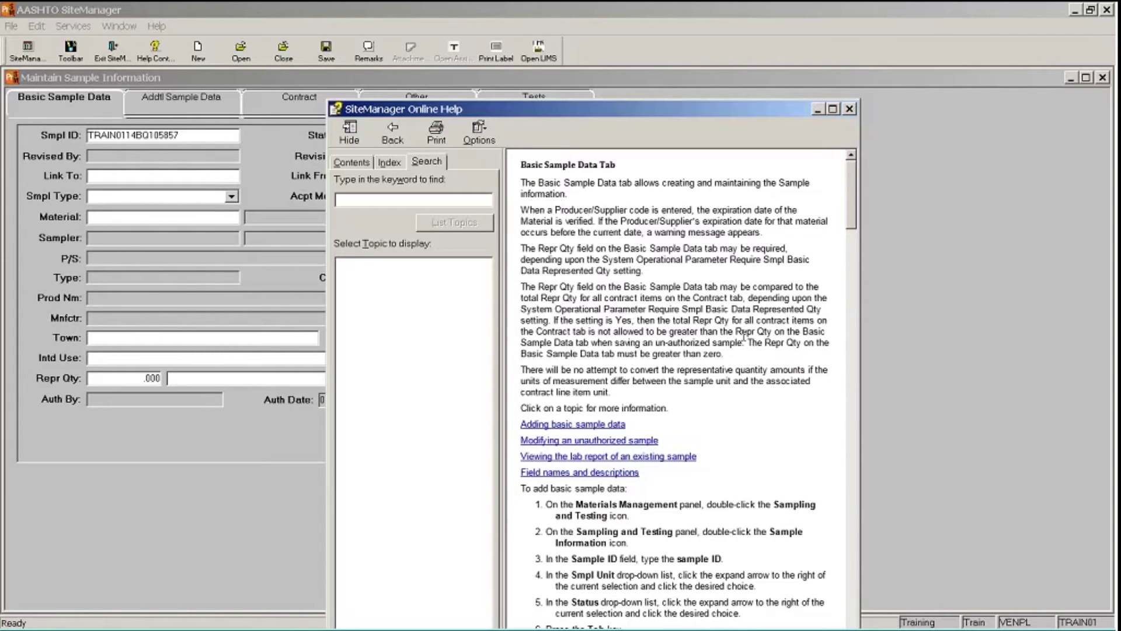
pyautogui.click(850, 109)
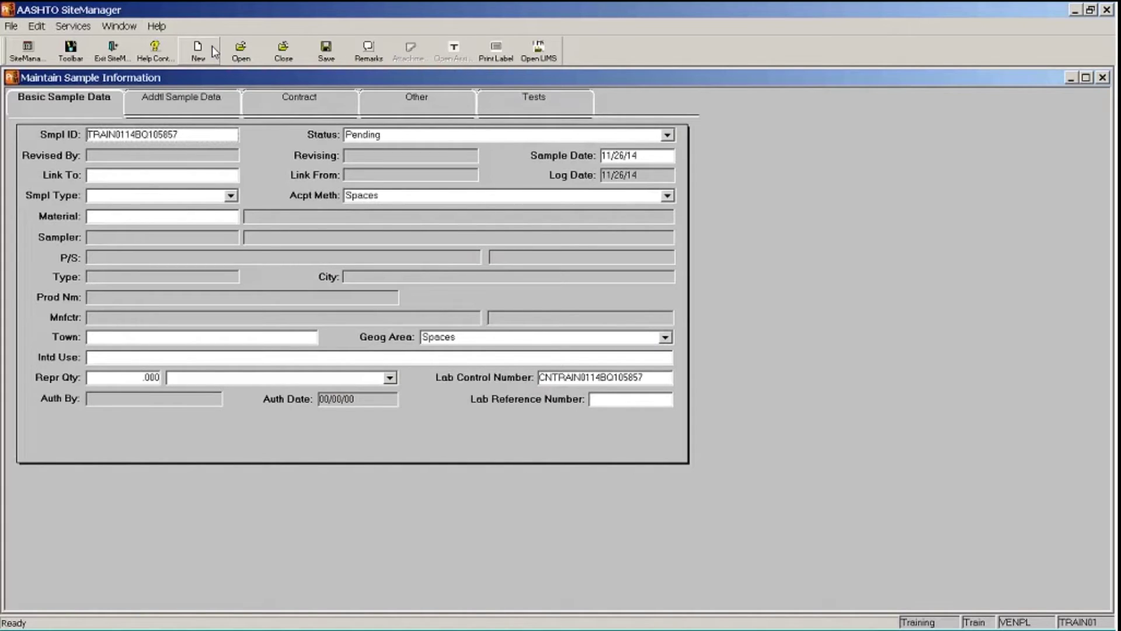
# Step: Close the sample information record and exit SiteManager
pyautogui.click(284, 51)
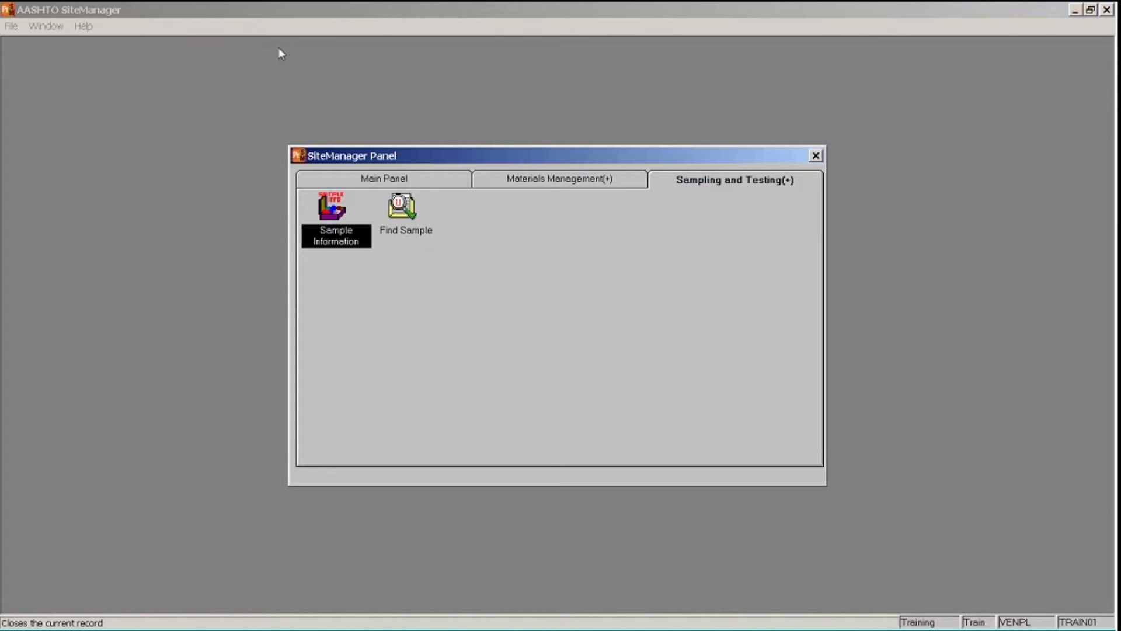
pyautogui.click(10, 26)
pyautogui.click(29, 88)
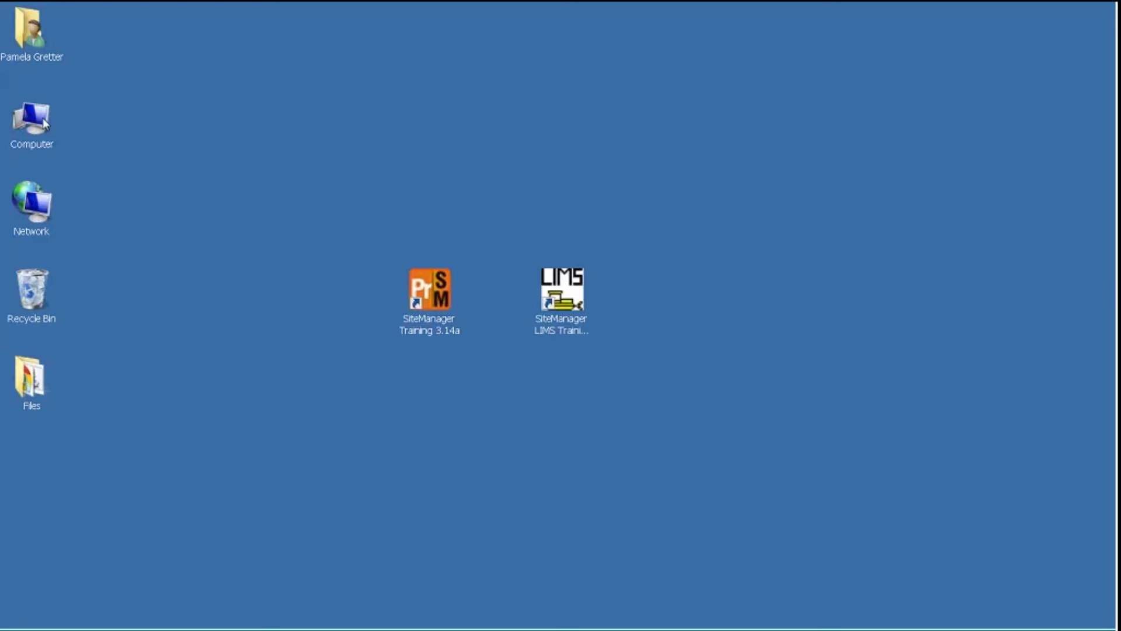
# Step: Launch SiteManager Training 3.14a again and enter the user ID TRAIN02 with the account password
pyautogui.doubleClick(414, 304)
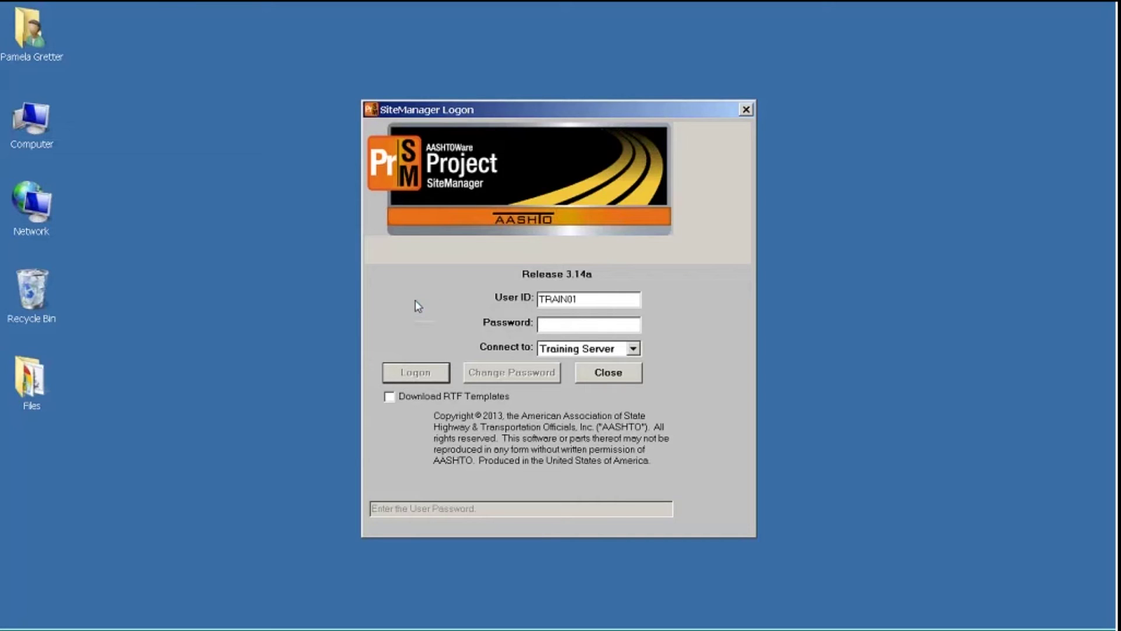
pyautogui.click(592, 302)
pyautogui.press('BackSpace')
pyautogui.write('2')
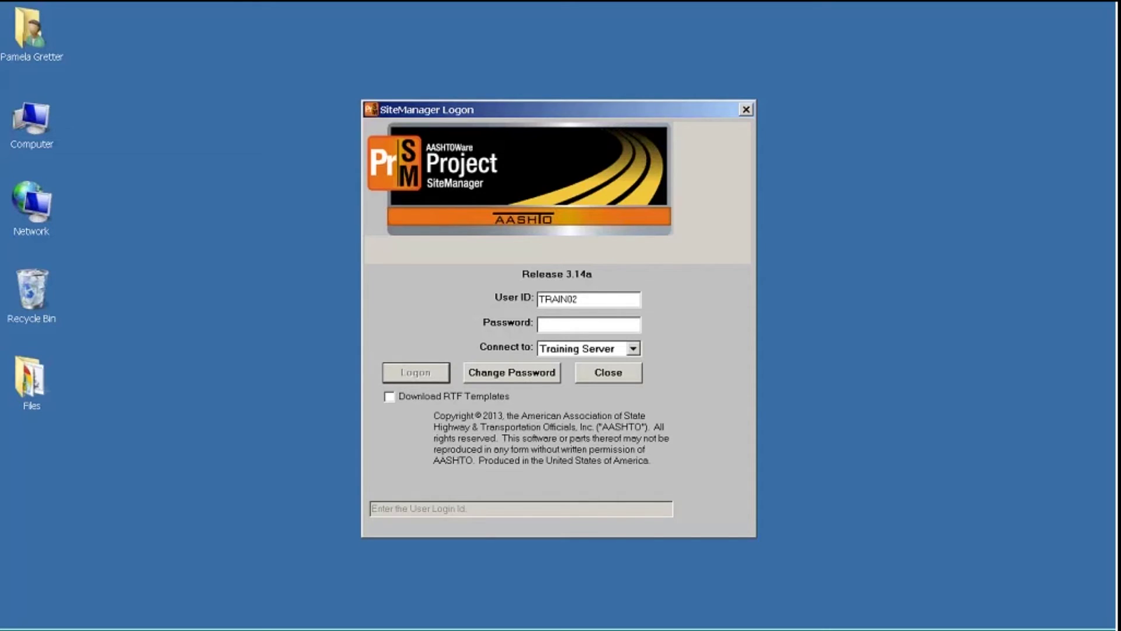
pyautogui.click(572, 326)
pyautogui.write('****')
# Step: Change the logon password by entering the old password, the new password and its confirmation
pyautogui.click(504, 379)
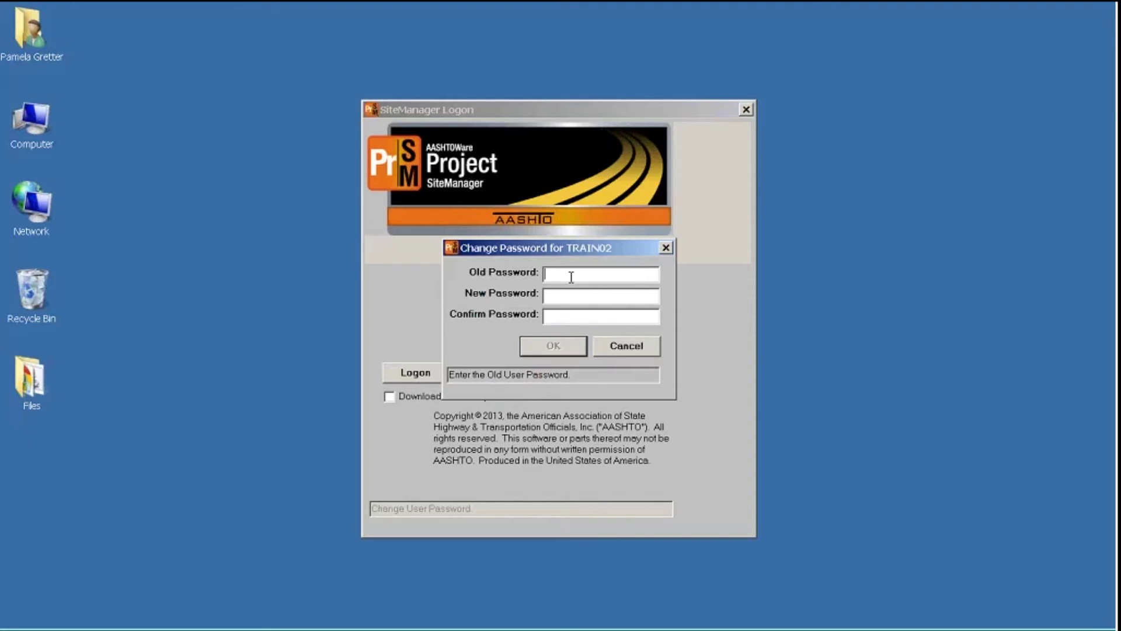
pyautogui.write('****')
pyautogui.click(590, 294)
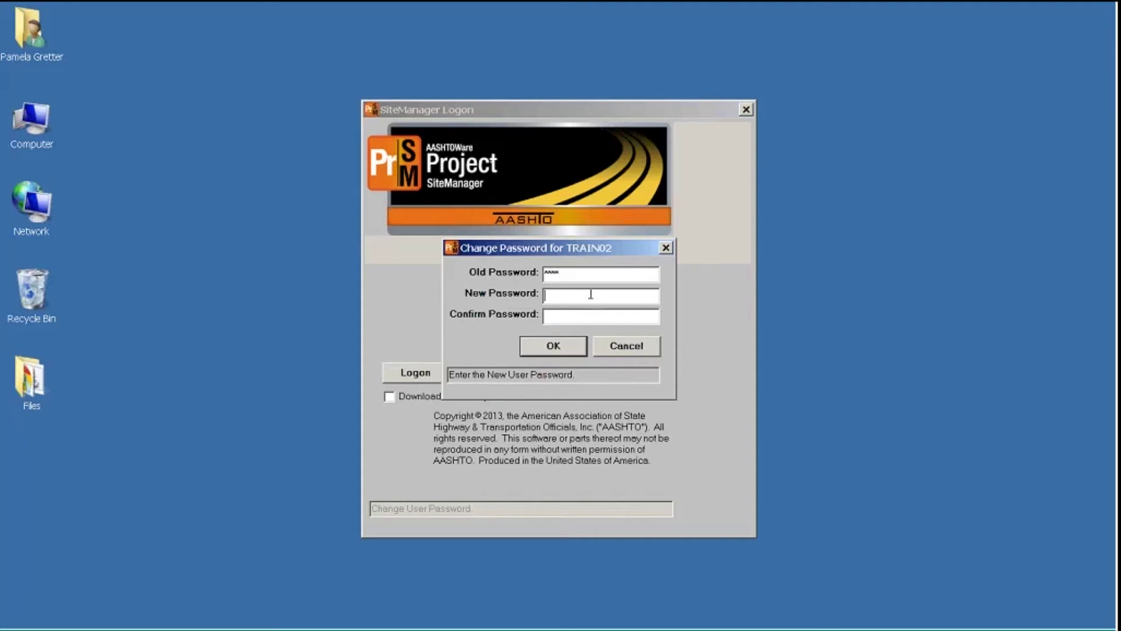
pyautogui.write('*****')
pyautogui.click(592, 319)
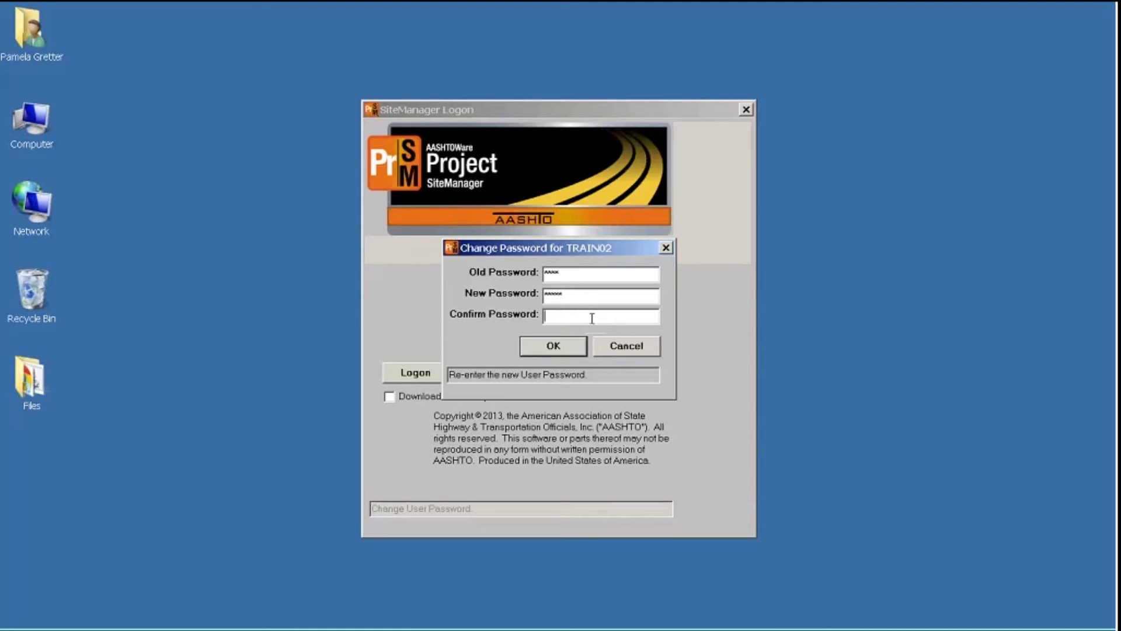
pyautogui.write('******')
pyautogui.click(574, 352)
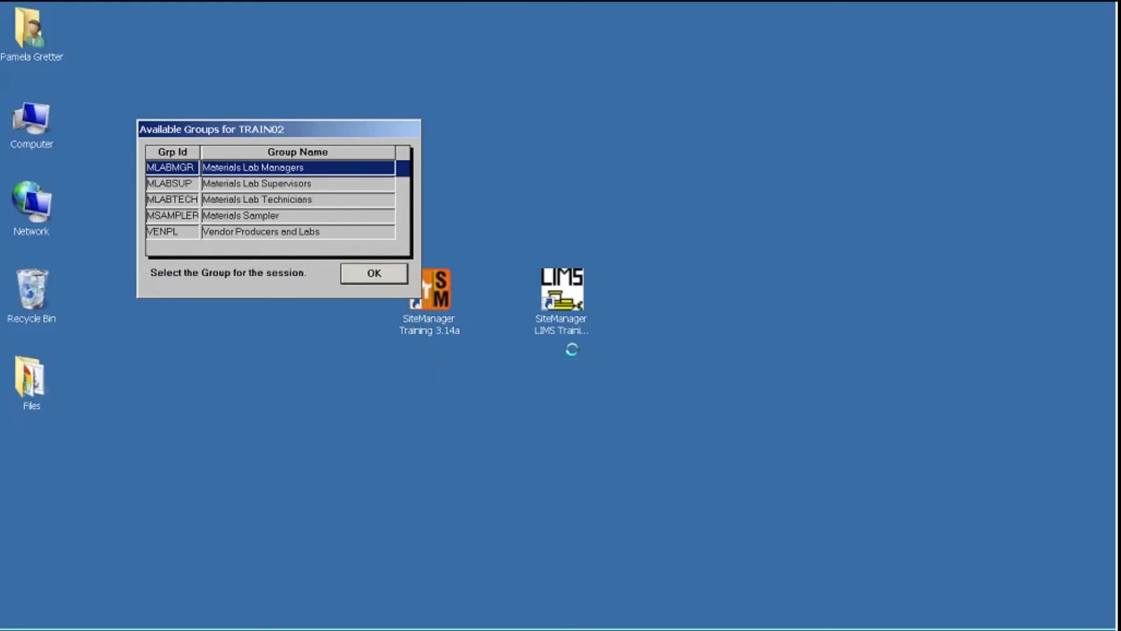
# Step: Start the session in the Vendor Producers and Labs group and open Sample Information under Materials Management, Sampling and Testing
pyautogui.click(289, 234)
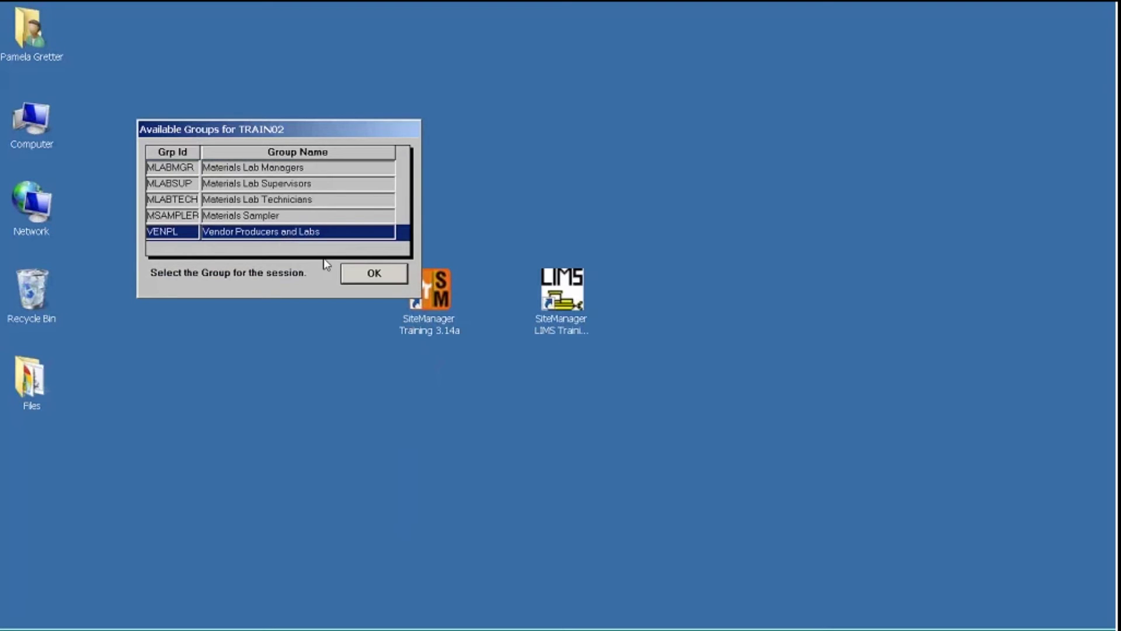
pyautogui.click(355, 279)
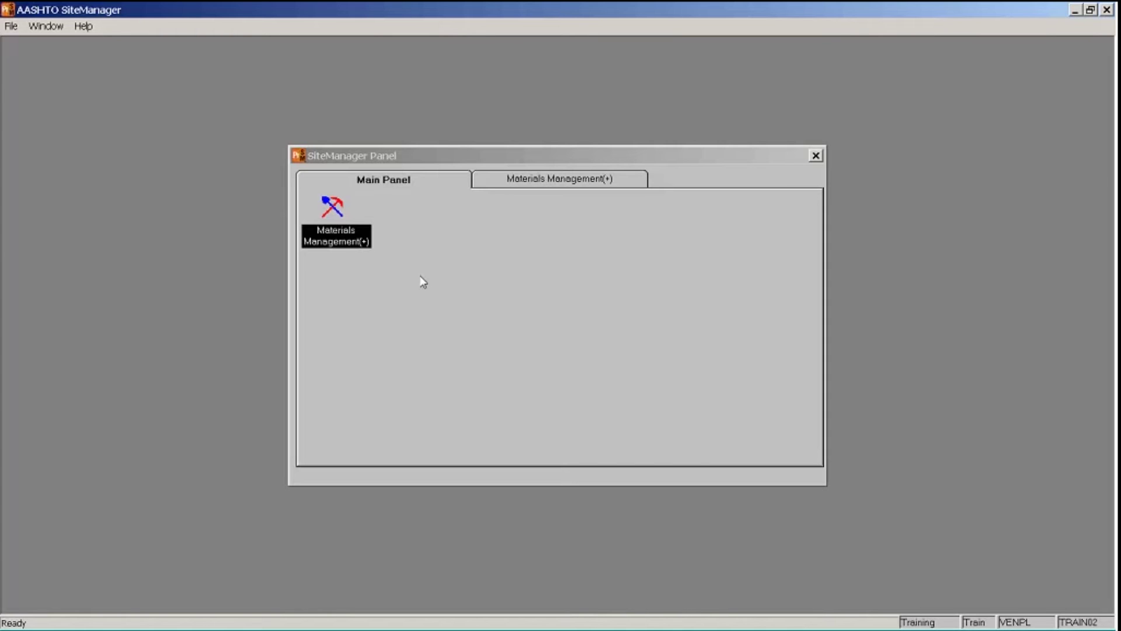
pyautogui.doubleClick(342, 236)
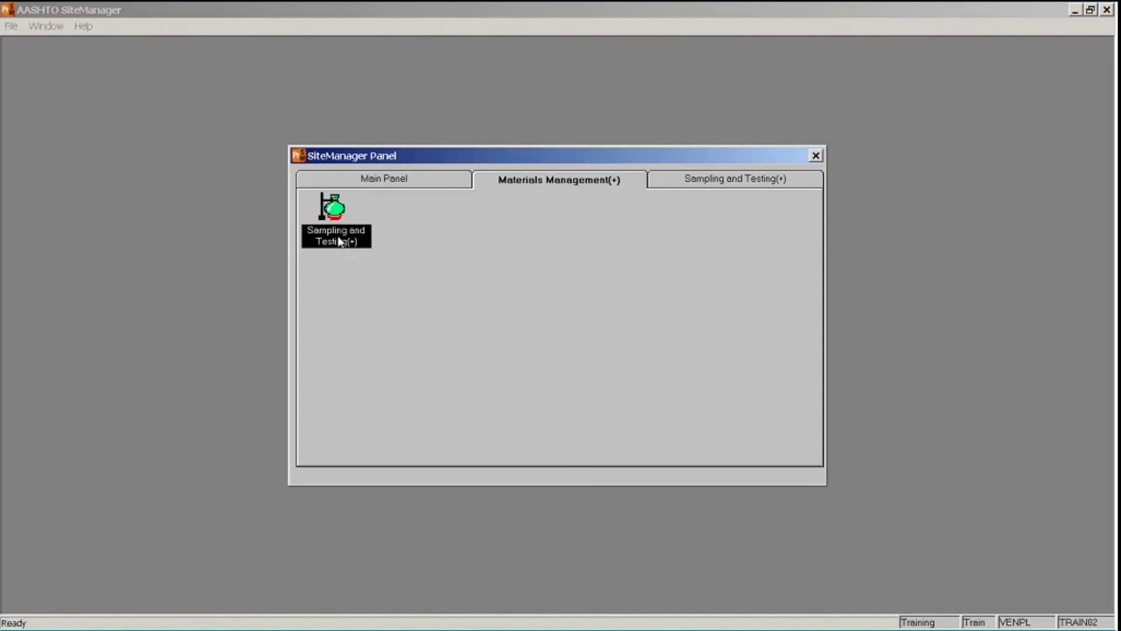
pyautogui.doubleClick(340, 241)
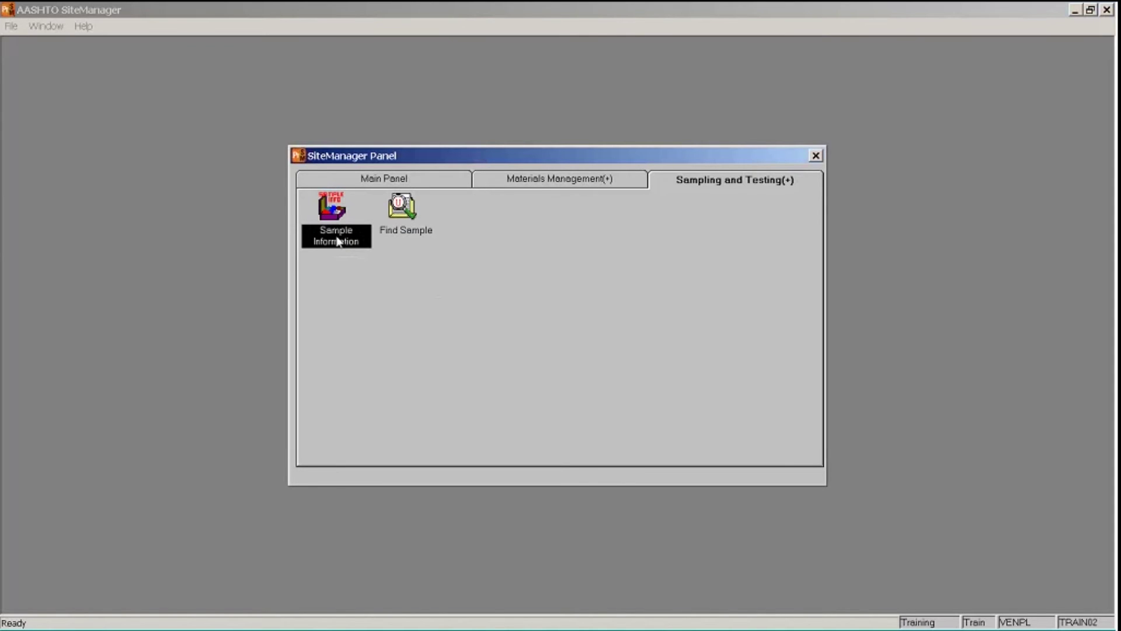
pyautogui.doubleClick(339, 241)
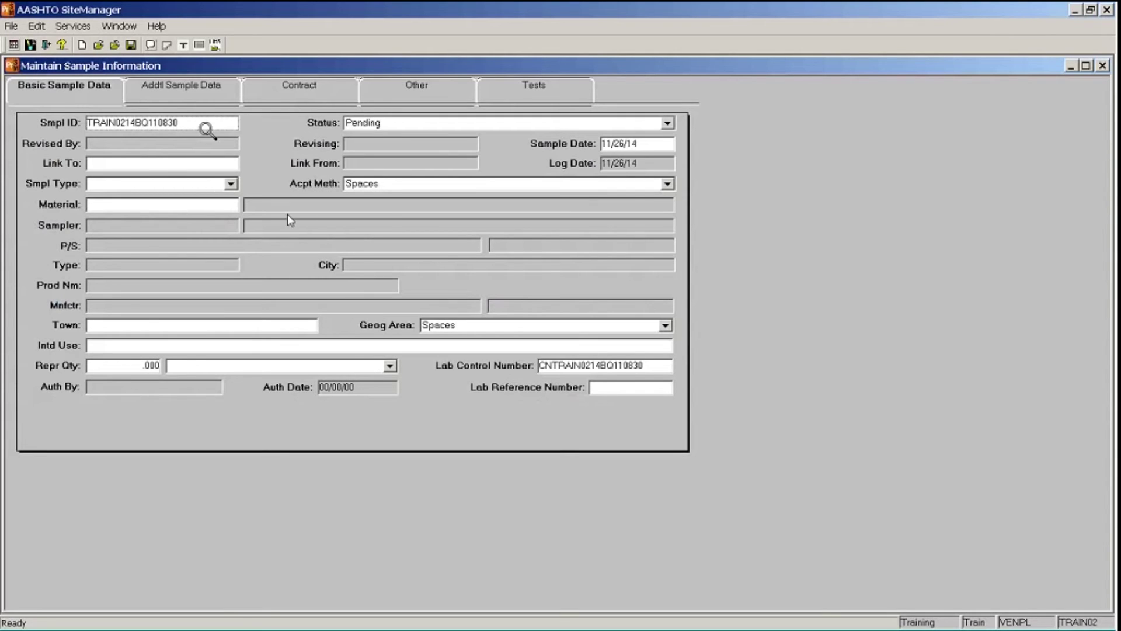
# Step: Open the existing sample record TRAIN140504REC-D by searching the sample IDs for REC-D
pyautogui.click(99, 45)
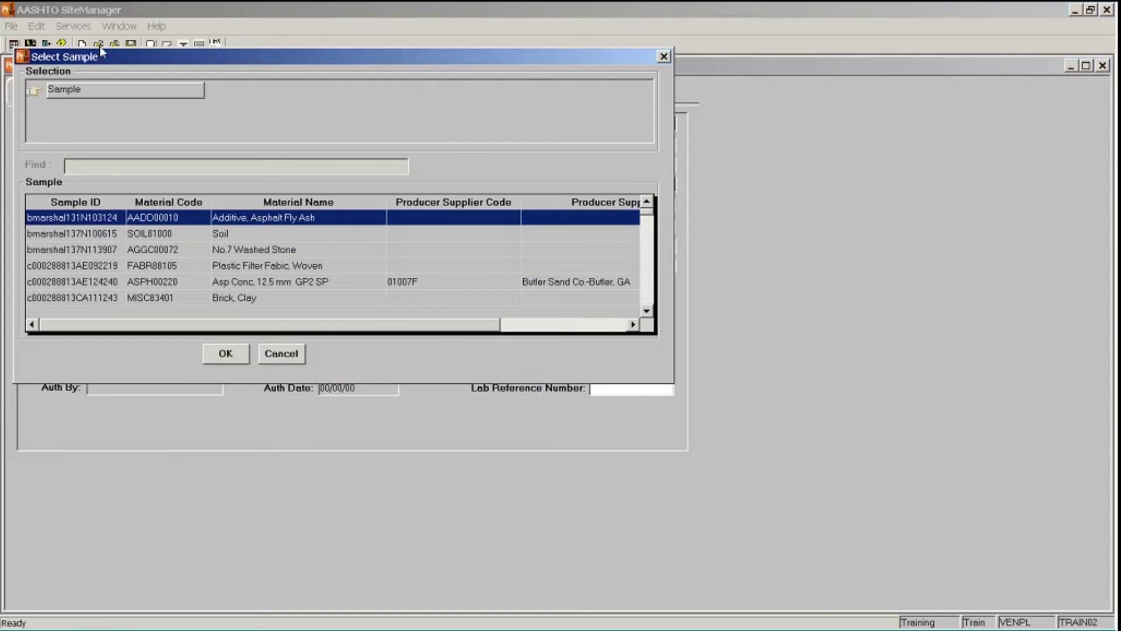
pyautogui.click(93, 203)
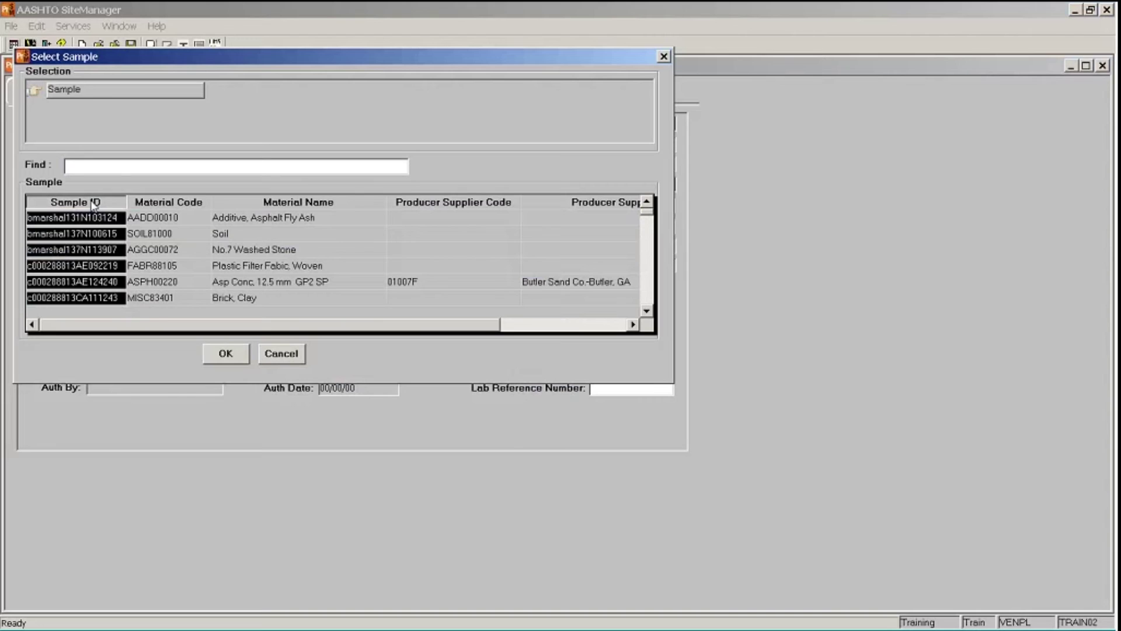
pyautogui.click(106, 167)
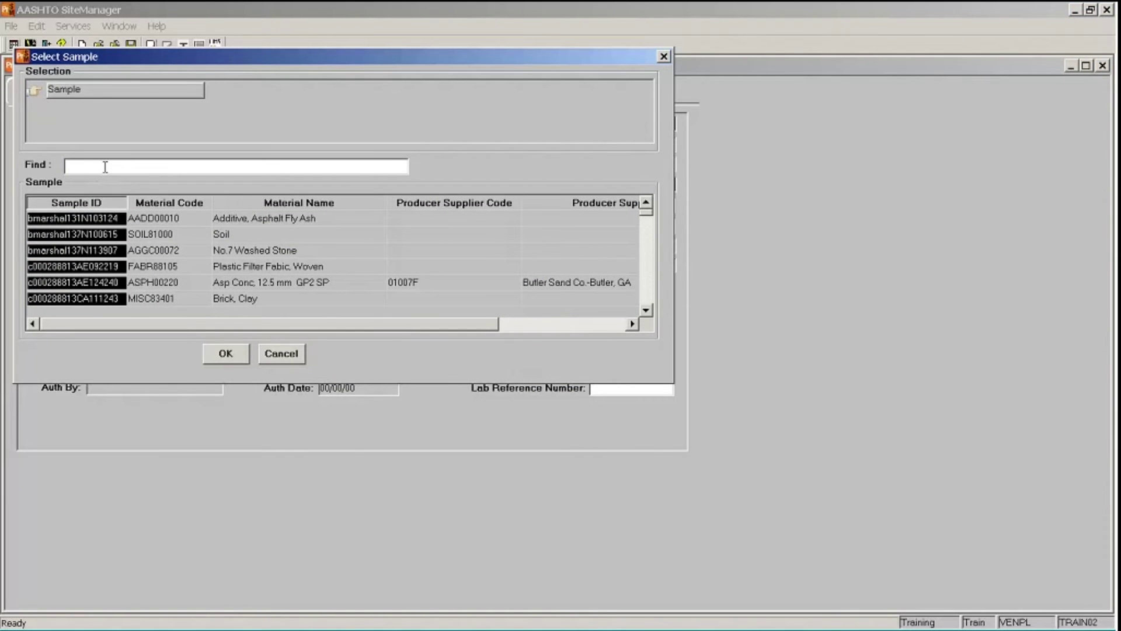
pyautogui.write('REC-D')
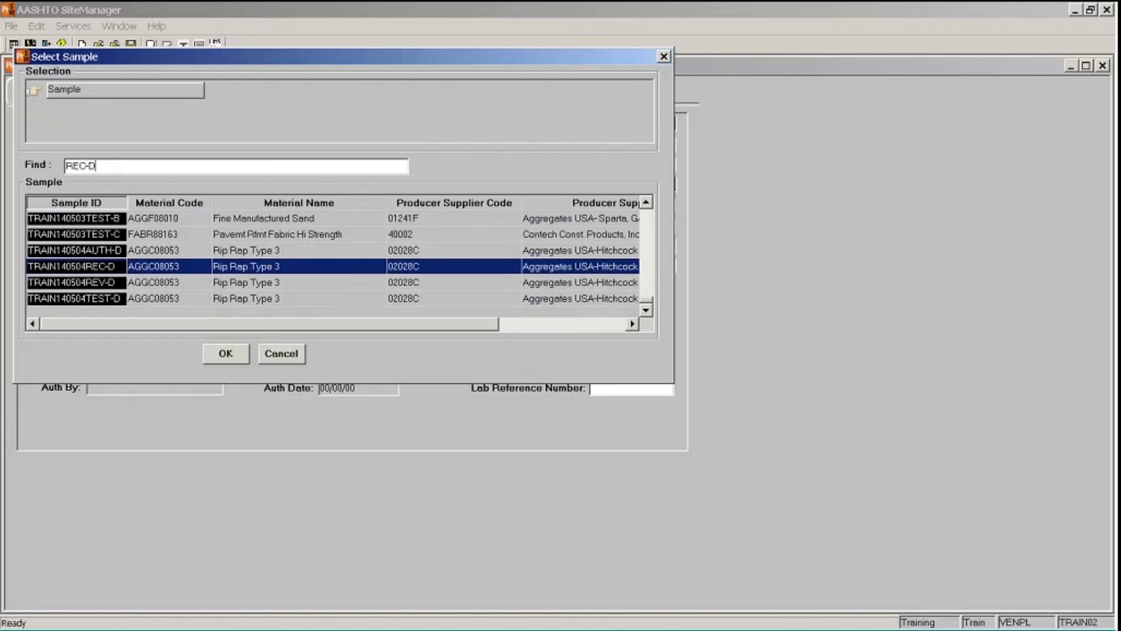
pyautogui.click(170, 268)
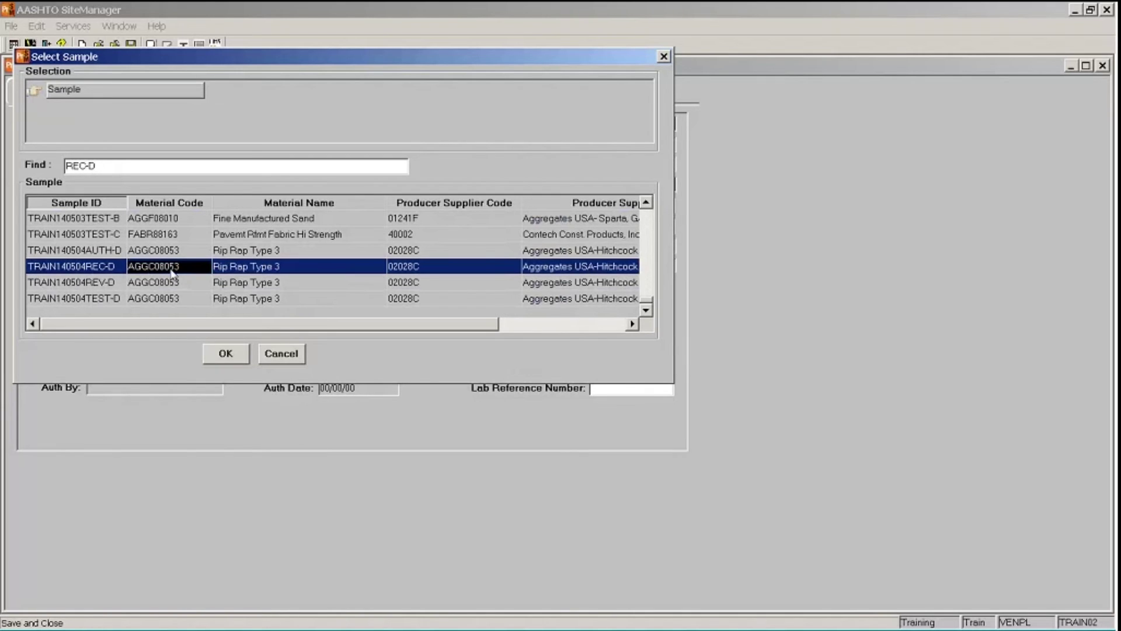
pyautogui.click(233, 355)
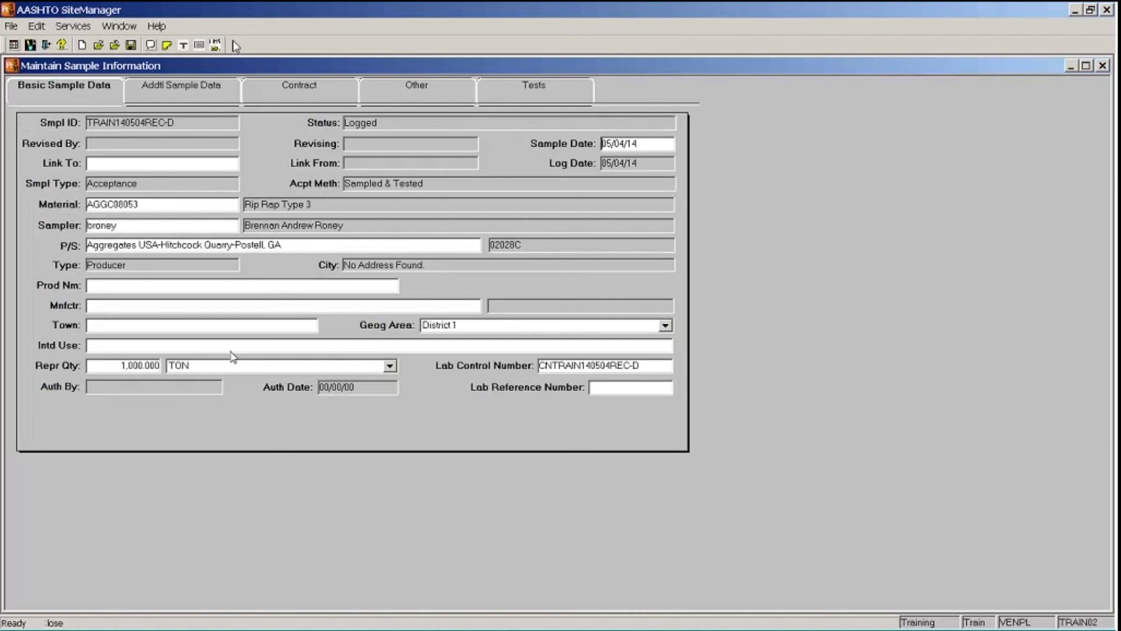
# Step: Start a new OLE attachment on the sample, created from the file Cloverleaf.pdf in the SMFILES folder
pyautogui.click(167, 46)
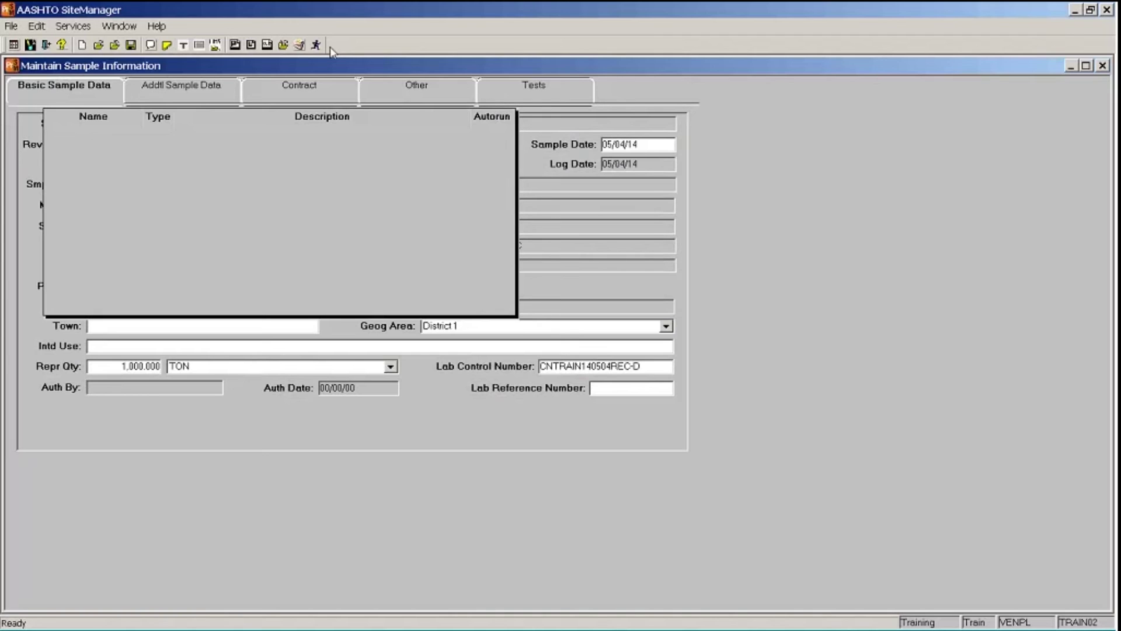
pyautogui.click(268, 46)
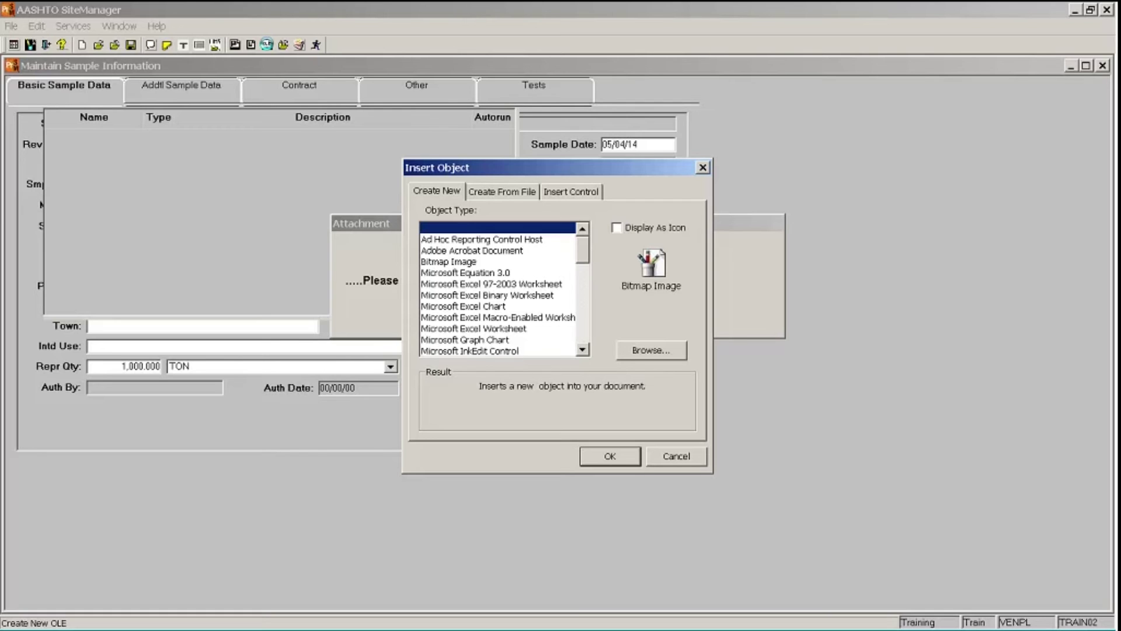
pyautogui.click(513, 195)
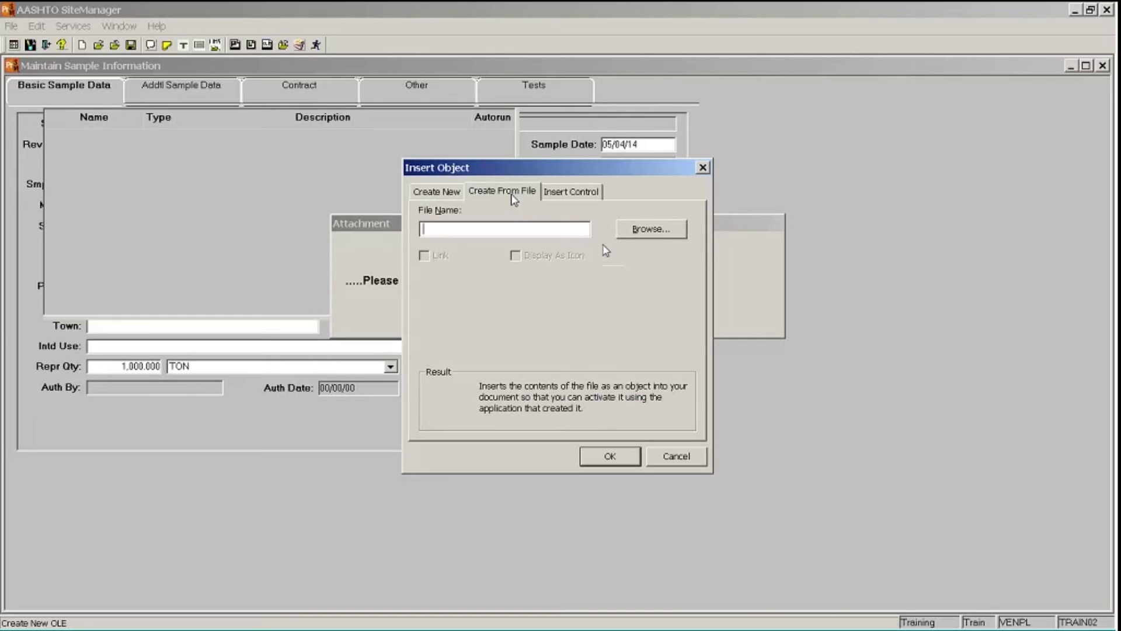
pyautogui.click(666, 235)
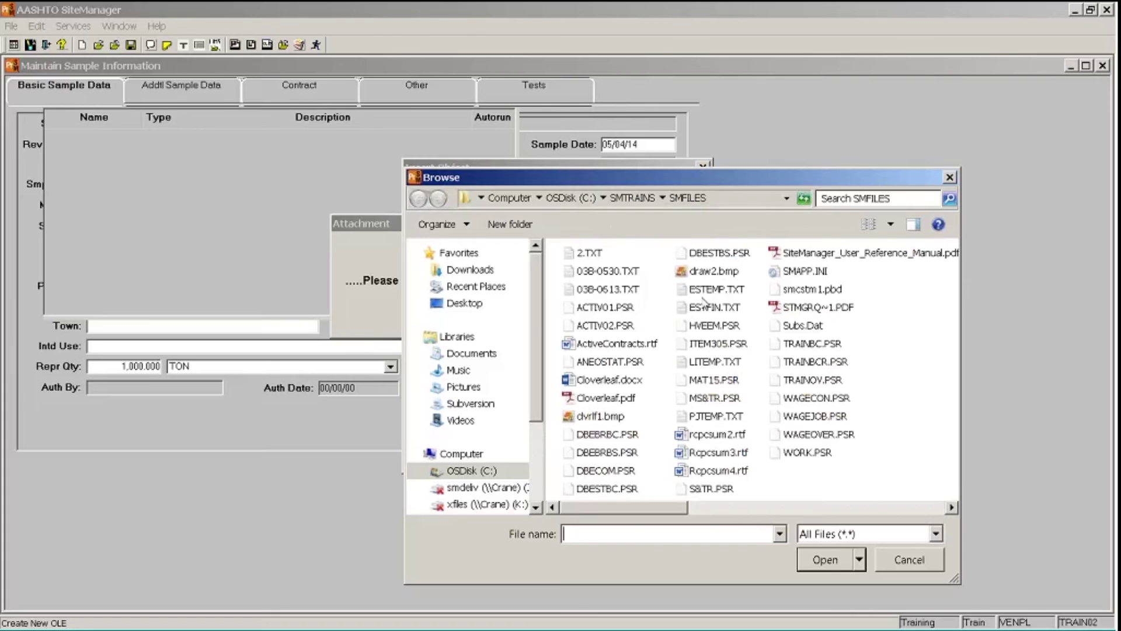
pyautogui.click(602, 400)
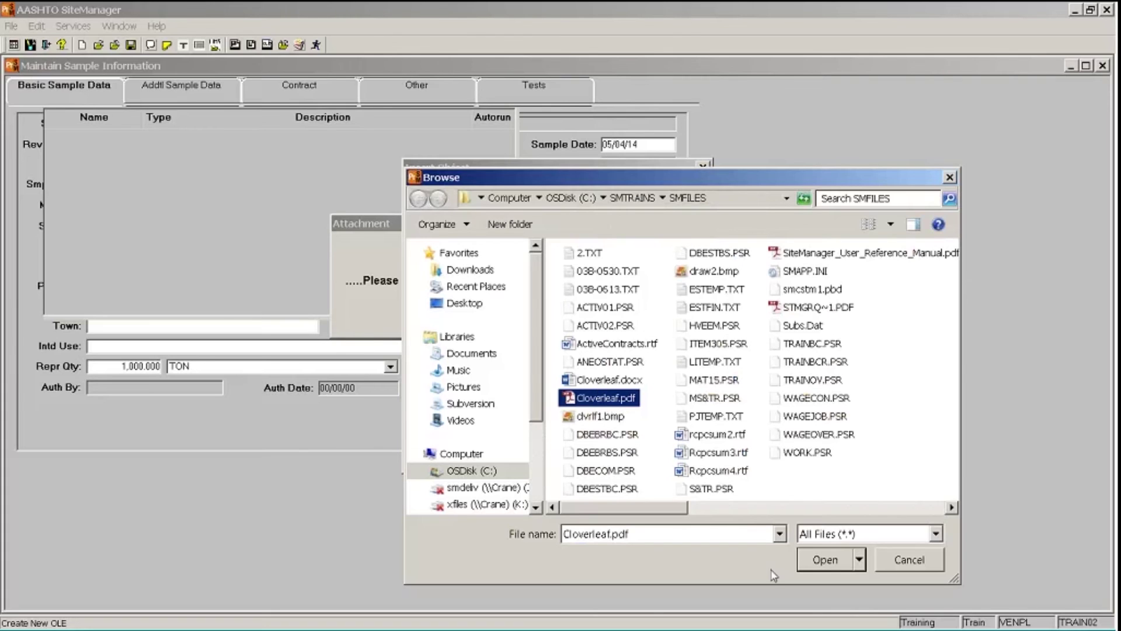
pyautogui.click(823, 560)
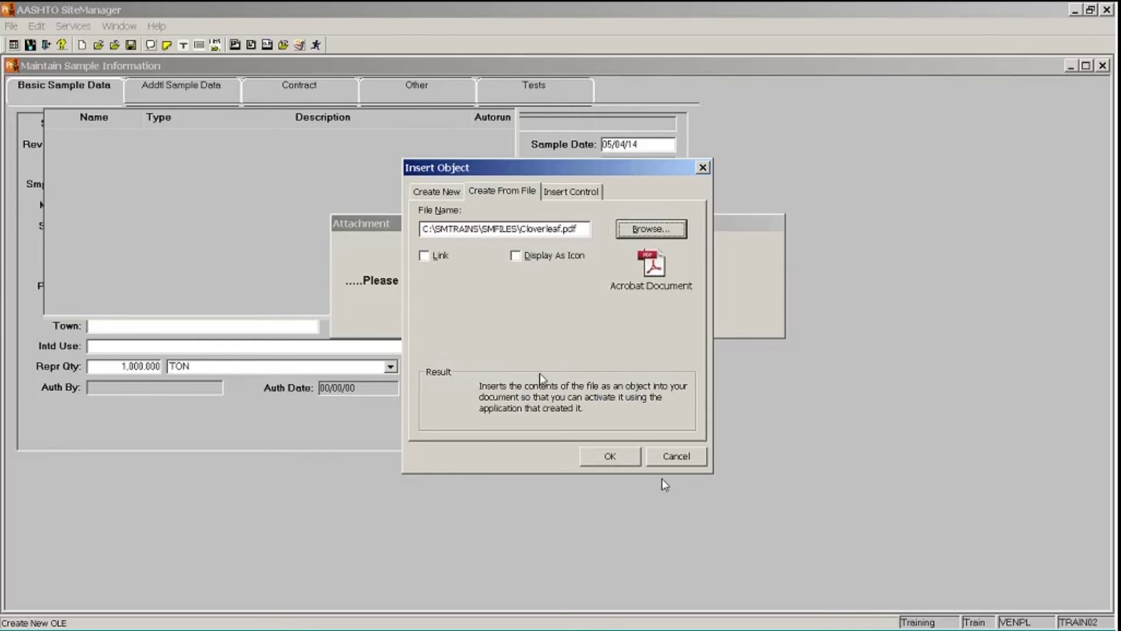
pyautogui.click(629, 459)
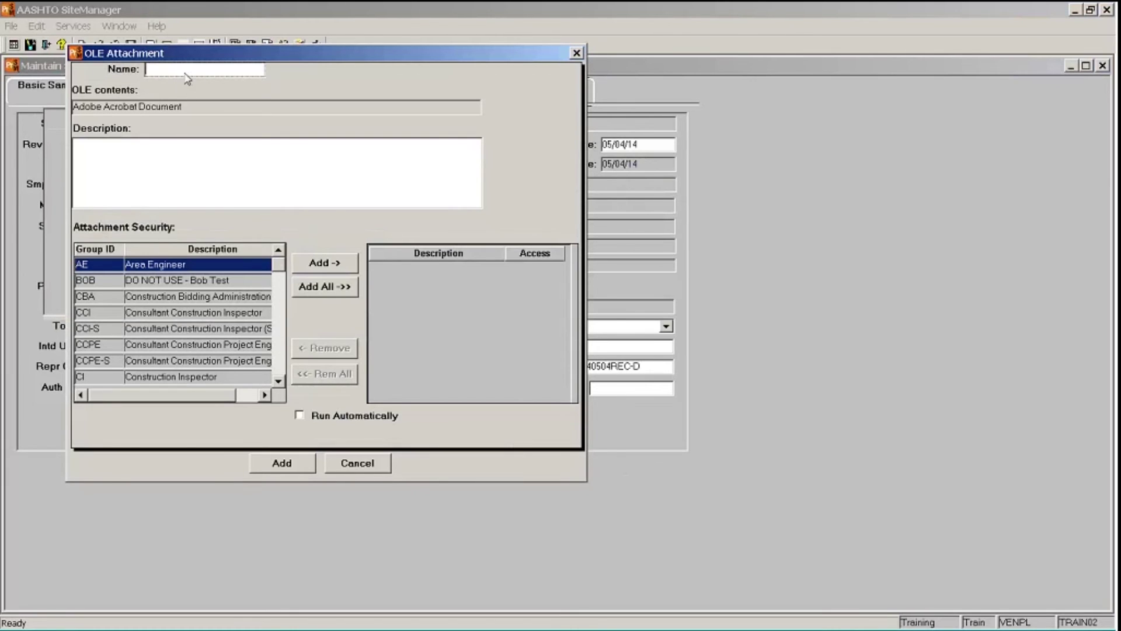
# Step: Name the attachment Cloverleaf with the description "Cloverleaf diagram.", grant access to all security groups, add it and save the record
pyautogui.write('Cloverleaf')
pyautogui.click(222, 178)
pyautogui.write('Cloverleaf')
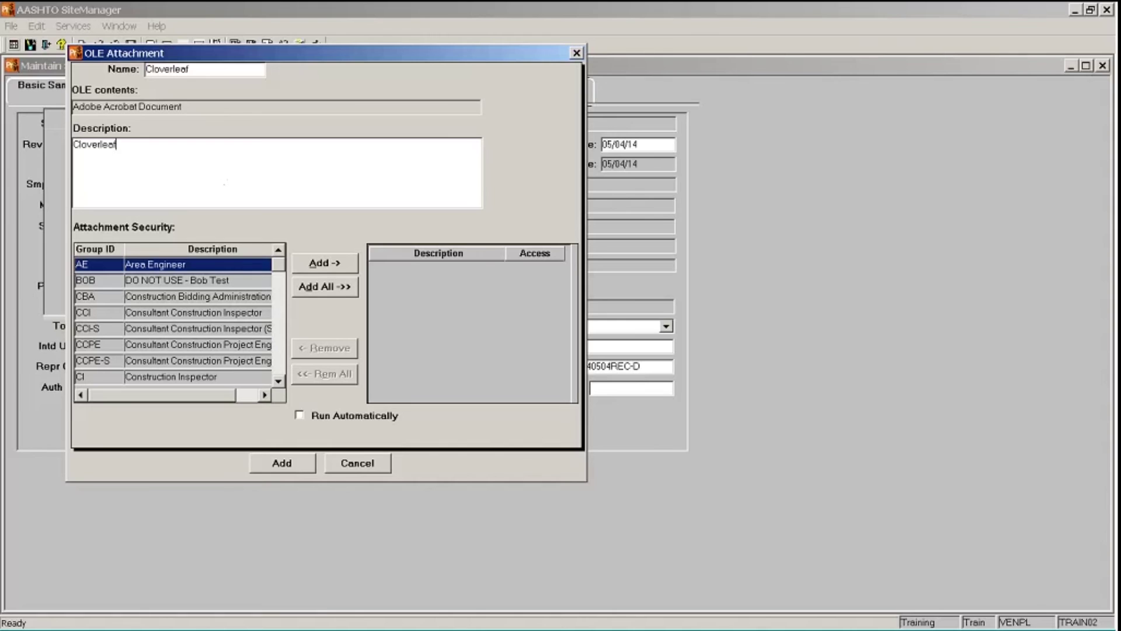
pyautogui.write(' diagram.')
pyautogui.click(326, 294)
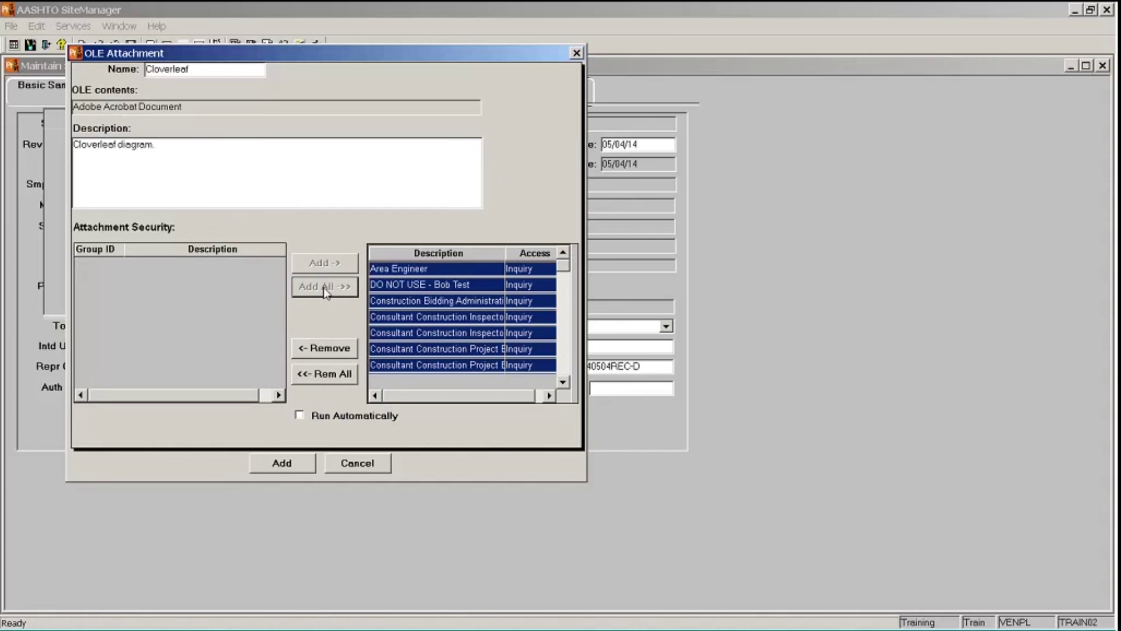
pyautogui.click(281, 464)
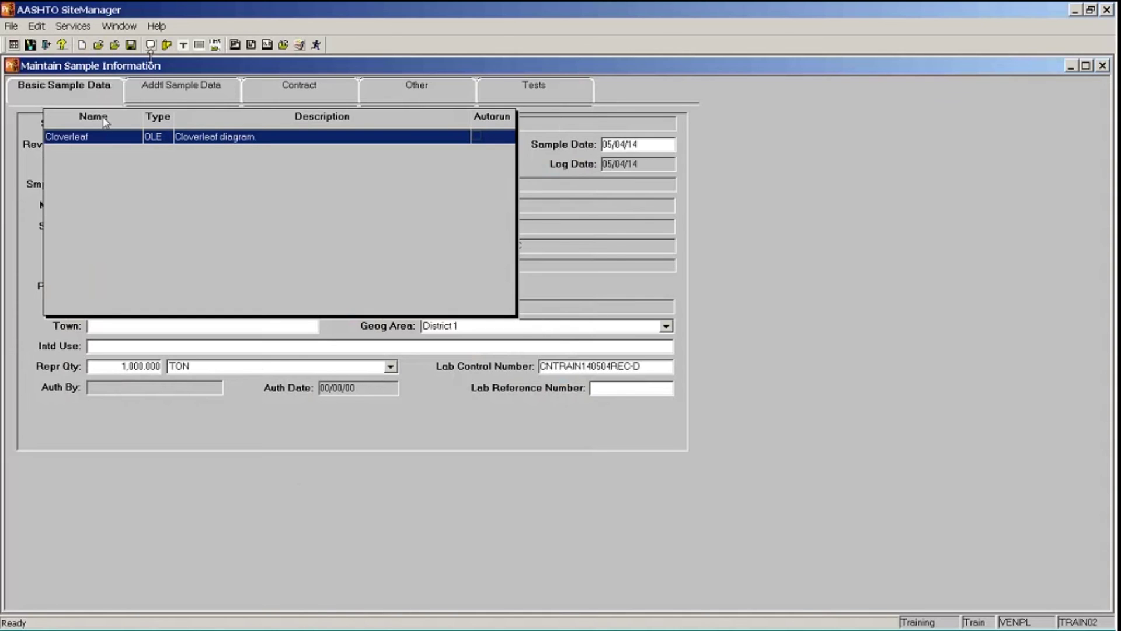
pyautogui.click(130, 45)
# Step: View the attached Cloverleaf document in Acrobat and return to SiteManager
pyautogui.click(316, 46)
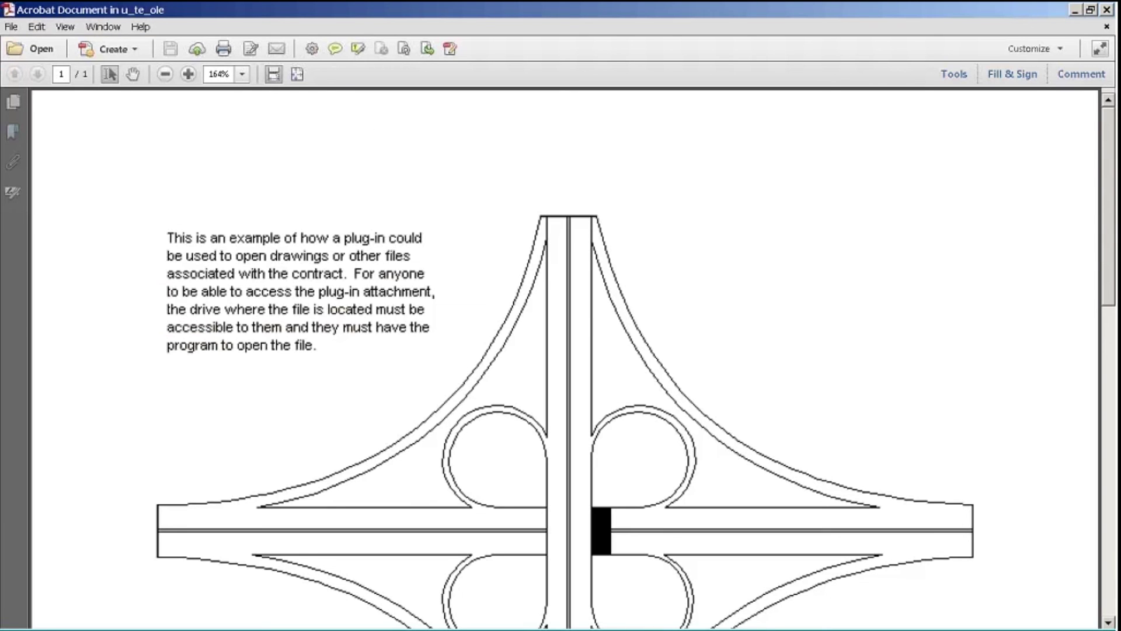
pyautogui.scroll(-3, 710, 203)
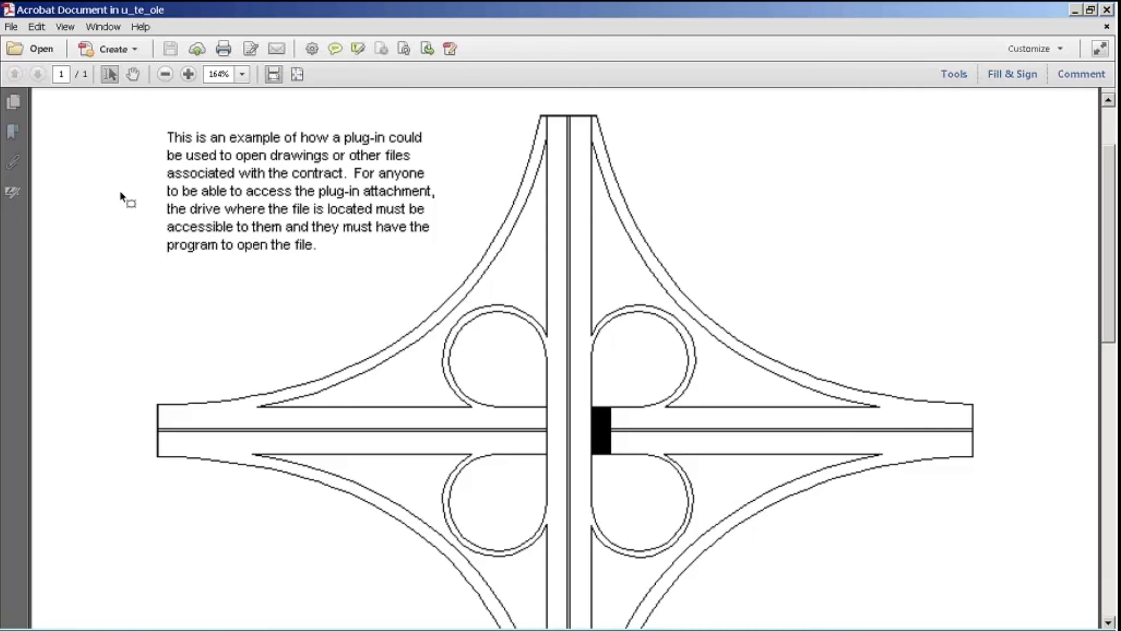
pyautogui.click(10, 27)
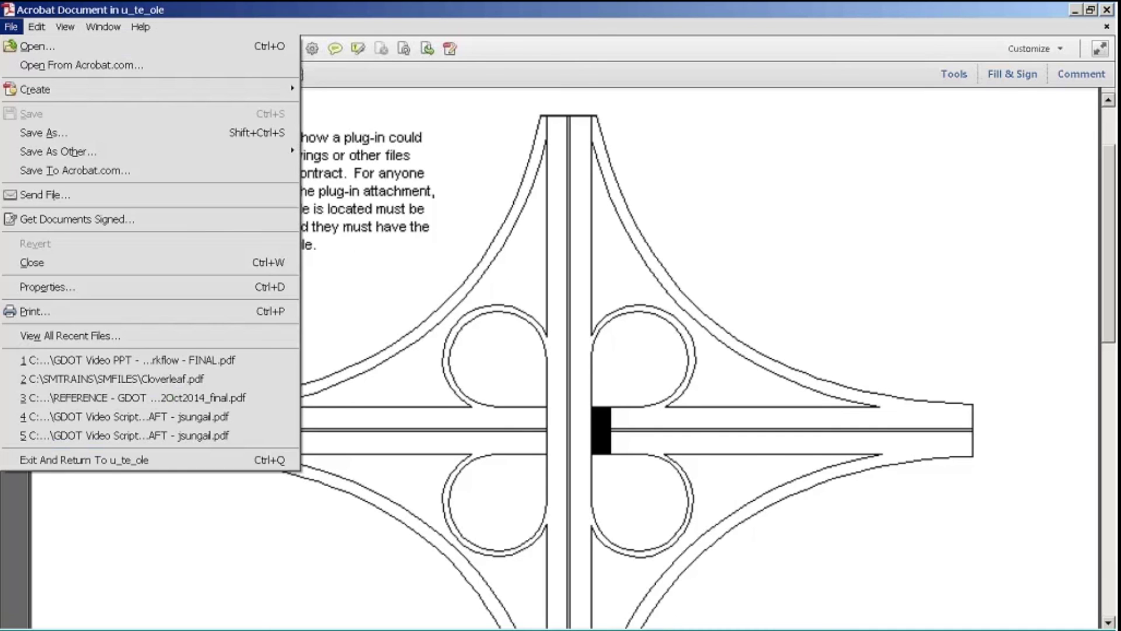
pyautogui.click(85, 461)
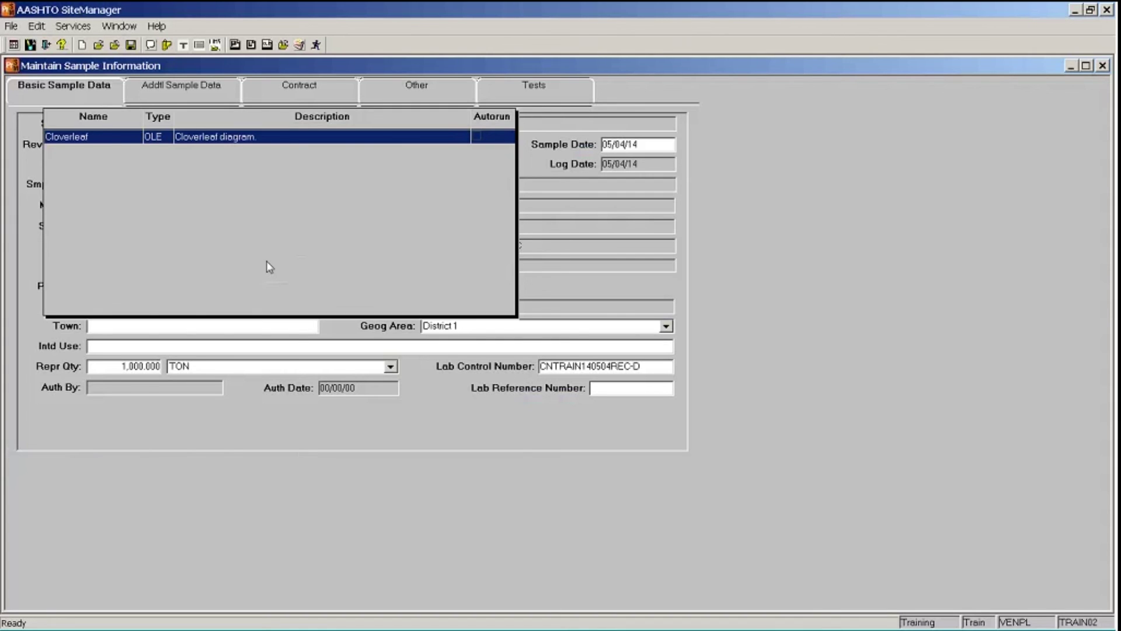
# Step: Close the attachment list and the sample record, and exit SiteManager
pyautogui.click(166, 45)
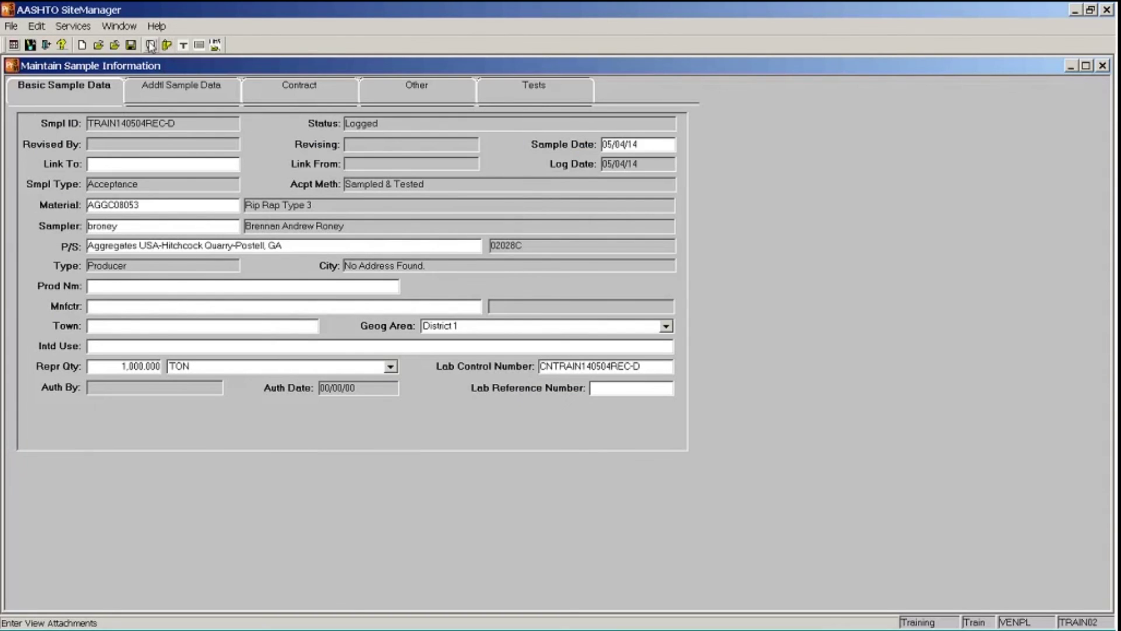
pyautogui.click(115, 45)
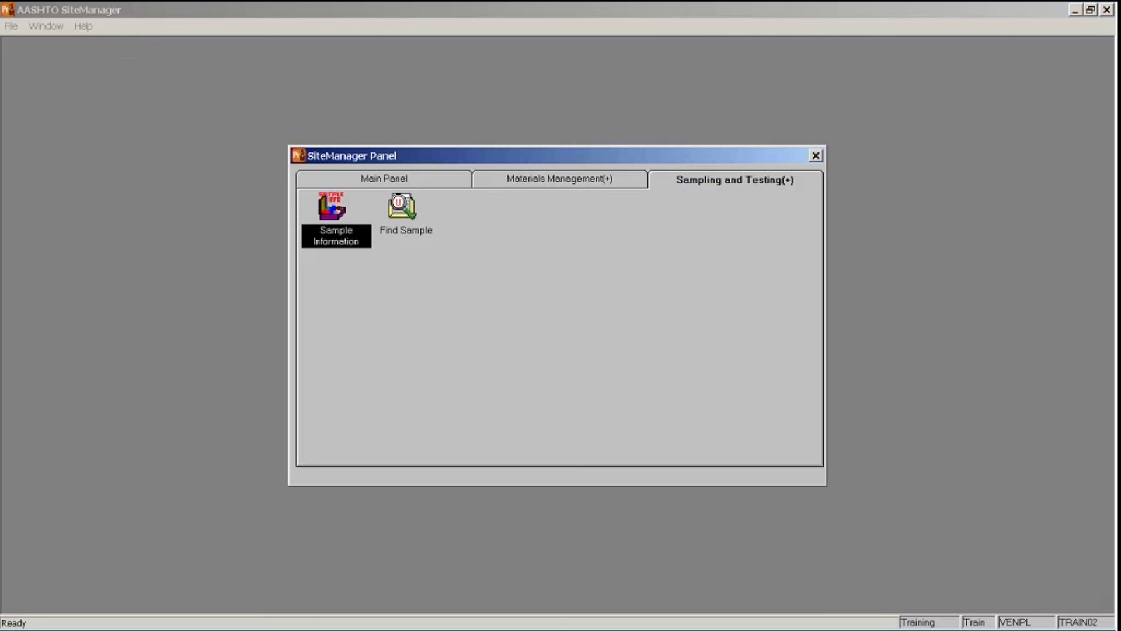
pyautogui.click(12, 26)
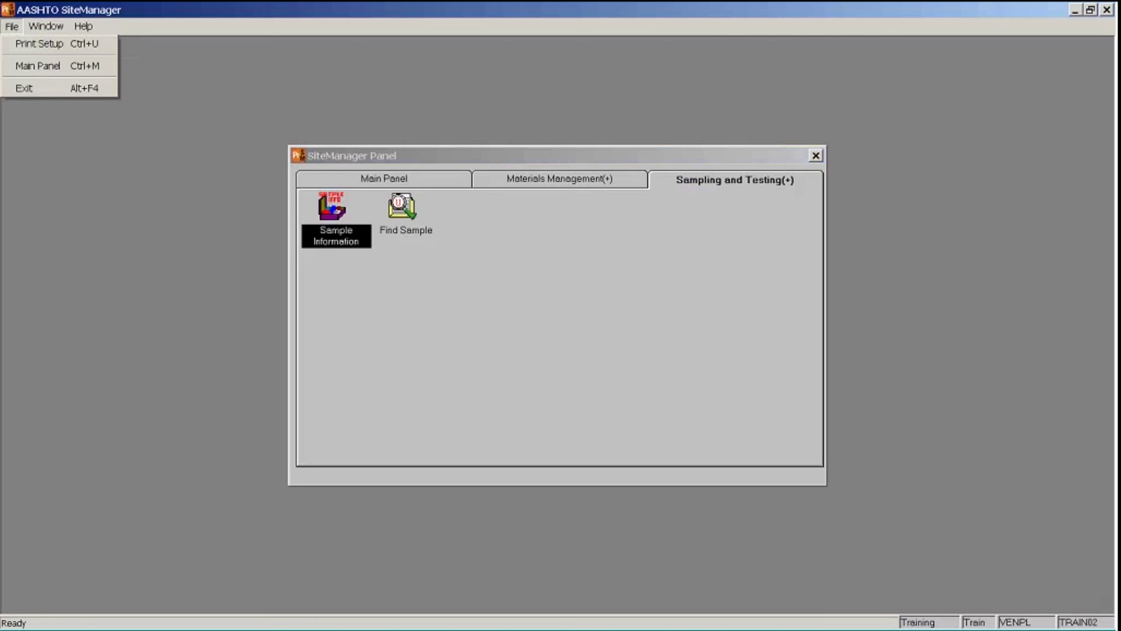
pyautogui.click(29, 89)
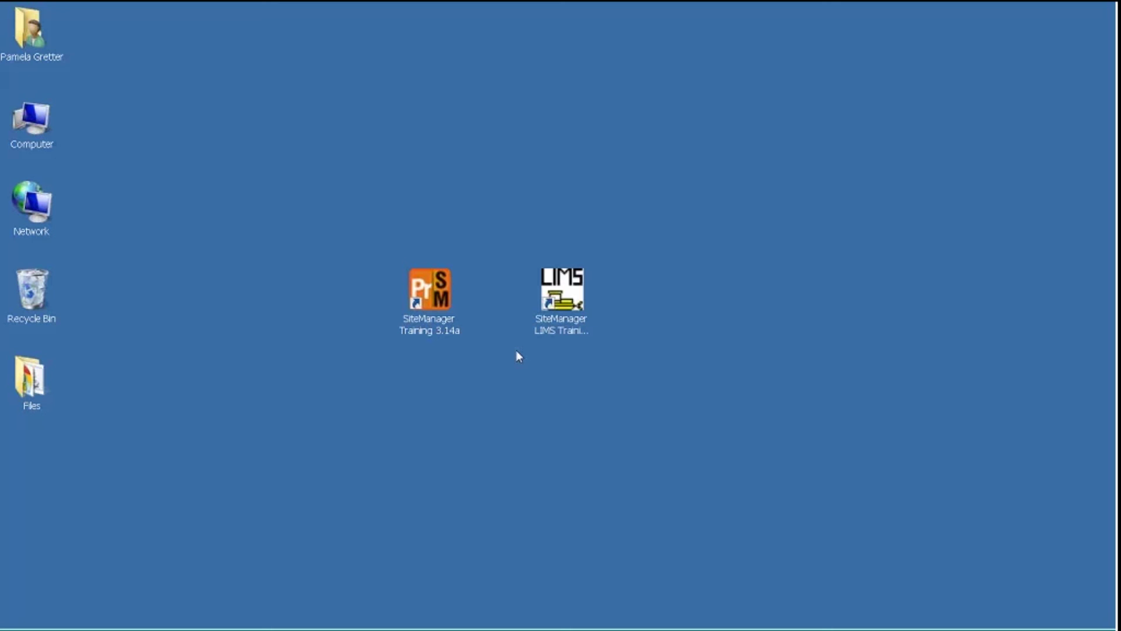
# Step: Launch SiteManager LIMS Training and log on as TRAIN01 with the account password in the Vendor Producers and Labs group
pyautogui.doubleClick(562, 299)
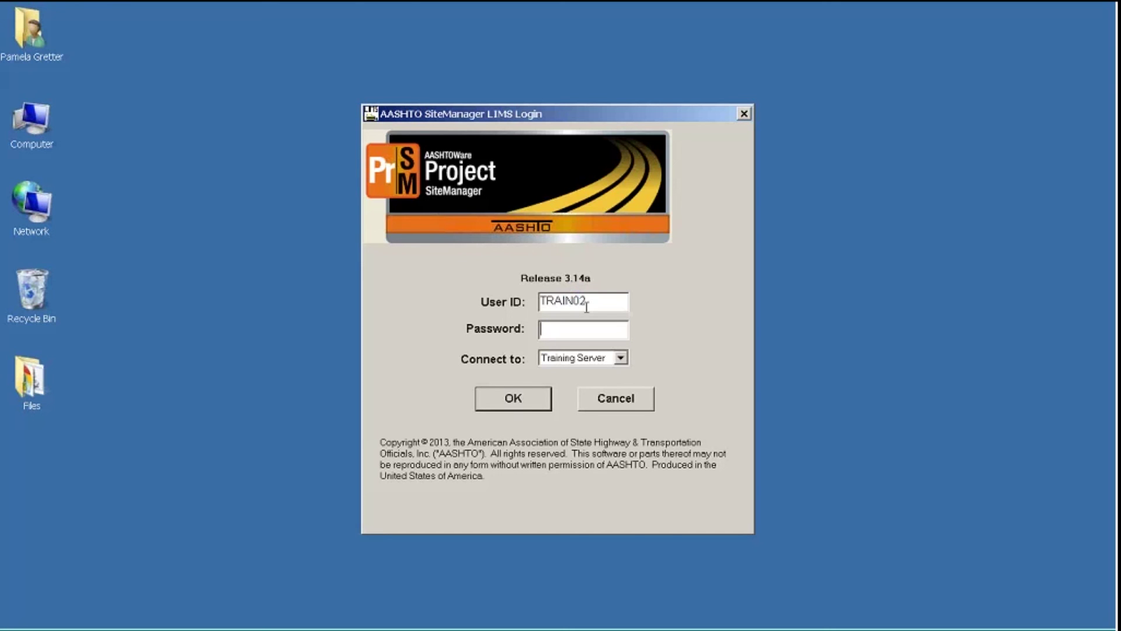
pyautogui.click(593, 300)
pyautogui.press('BackSpace')
pyautogui.write('1')
pyautogui.click(579, 328)
pyautogui.write('****')
pyautogui.click(523, 403)
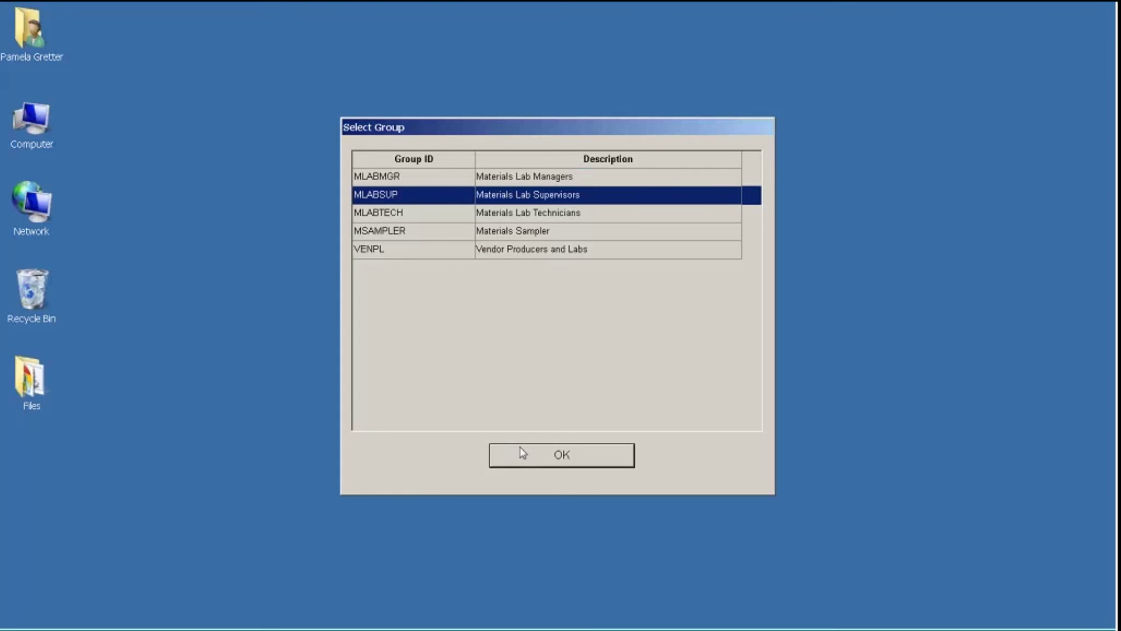
pyautogui.click(555, 250)
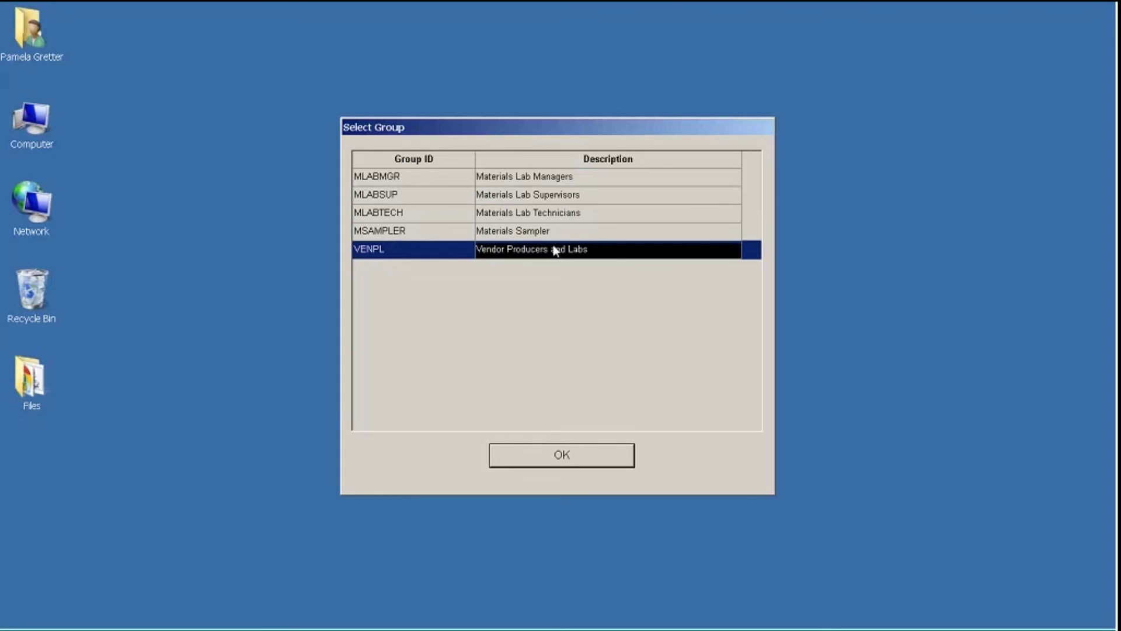
pyautogui.click(566, 453)
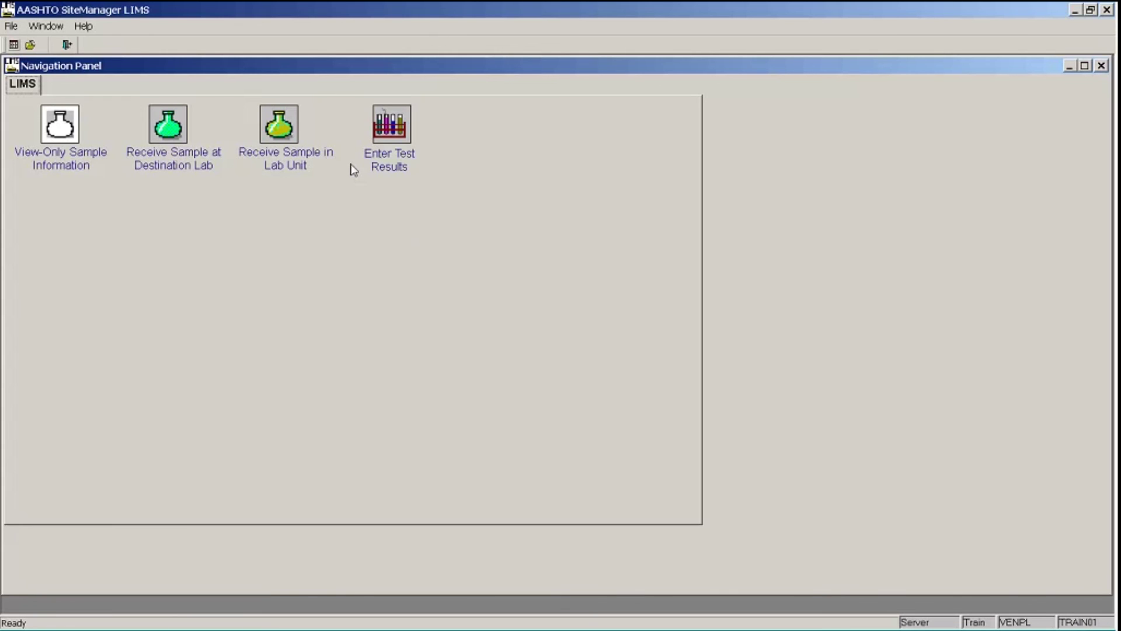
# Step: Exit the SiteManager LIMS application and confirm the exit
pyautogui.click(11, 26)
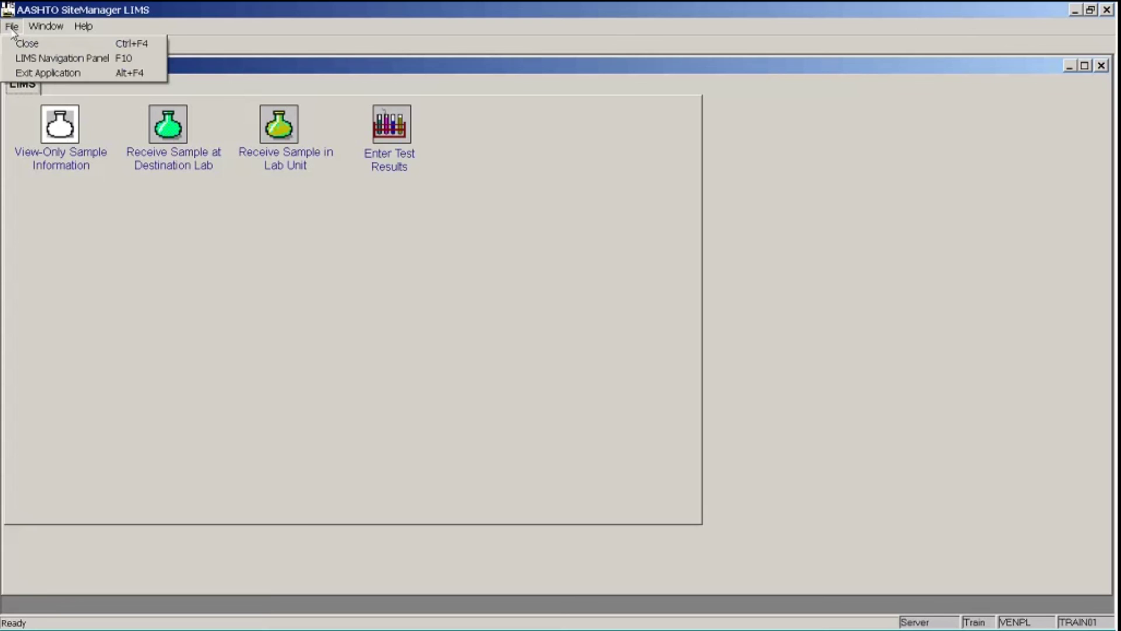
pyautogui.click(49, 71)
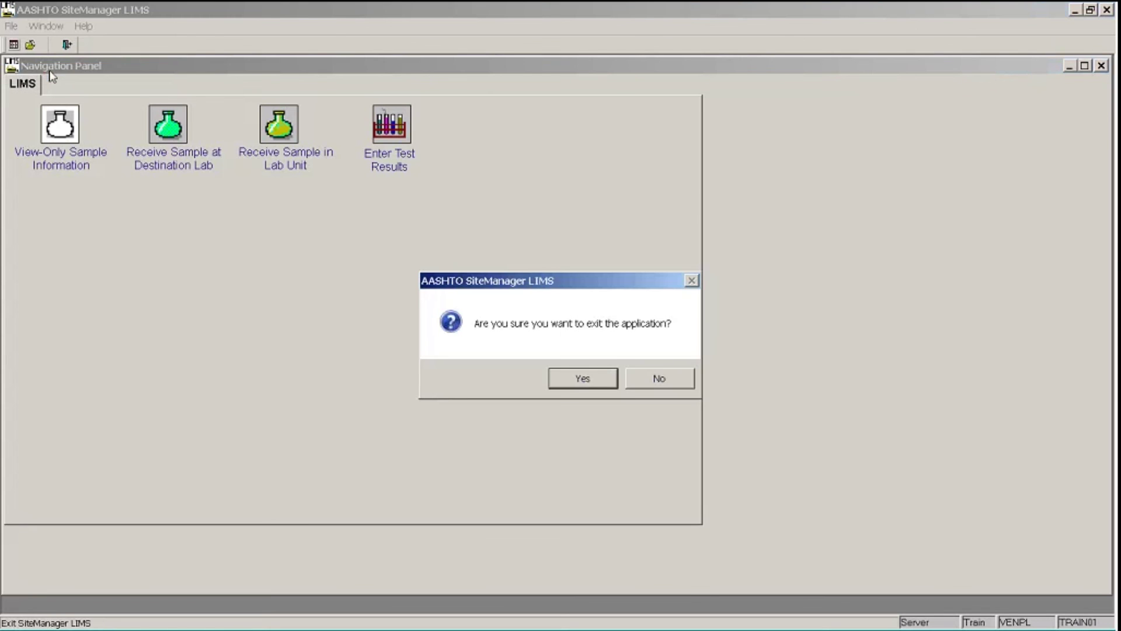
pyautogui.click(587, 383)
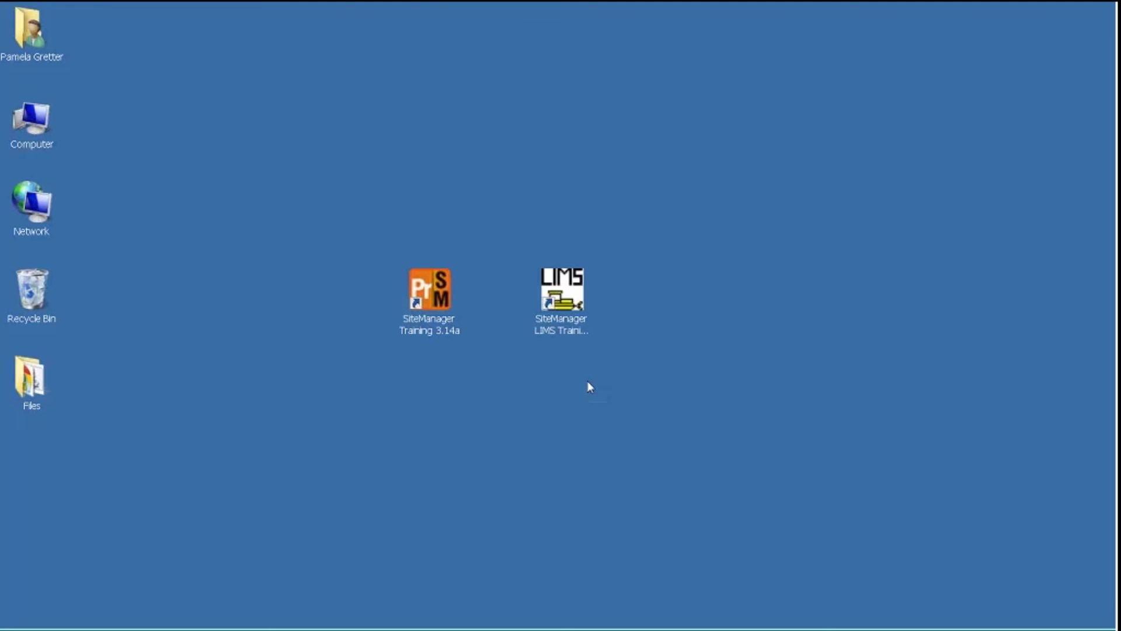